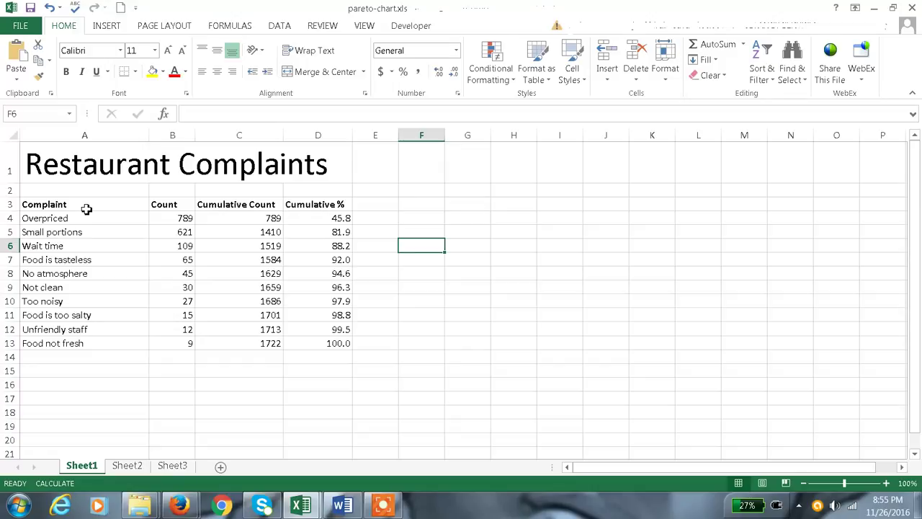
# Examine the Restaurant Complaints title and the complaint categories in the Complaint column, from Overpriced down to Food not fresh
pyautogui.click(80, 222)
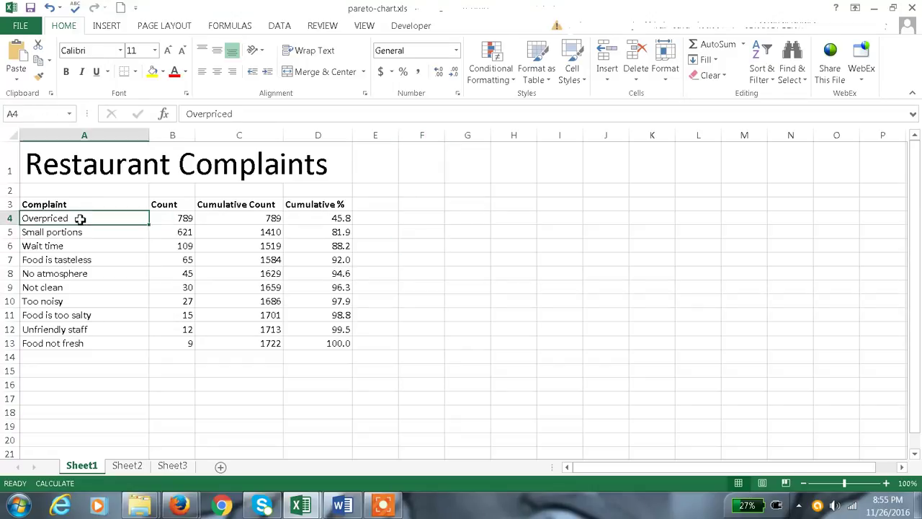
pyautogui.moveTo(70, 165); pyautogui.dragTo(280, 166)
pyautogui.click(98, 209)
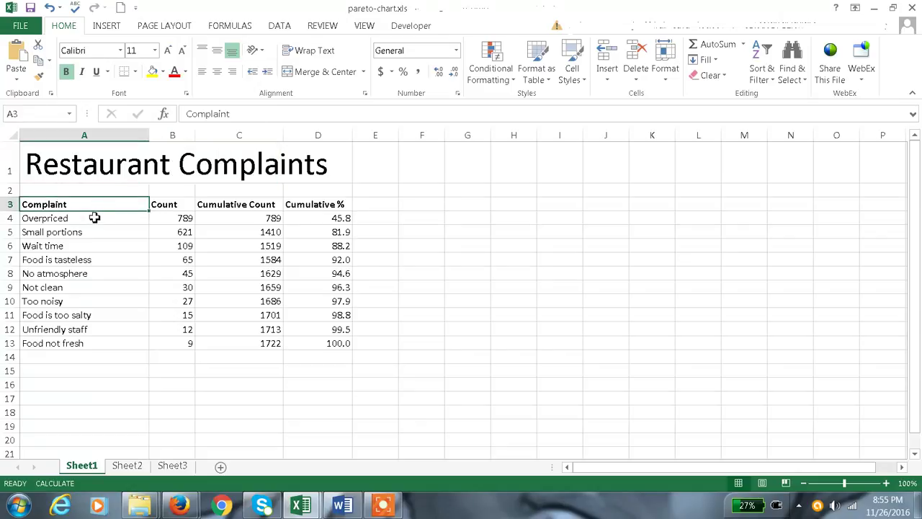
pyautogui.click(93, 222)
pyautogui.click(93, 232)
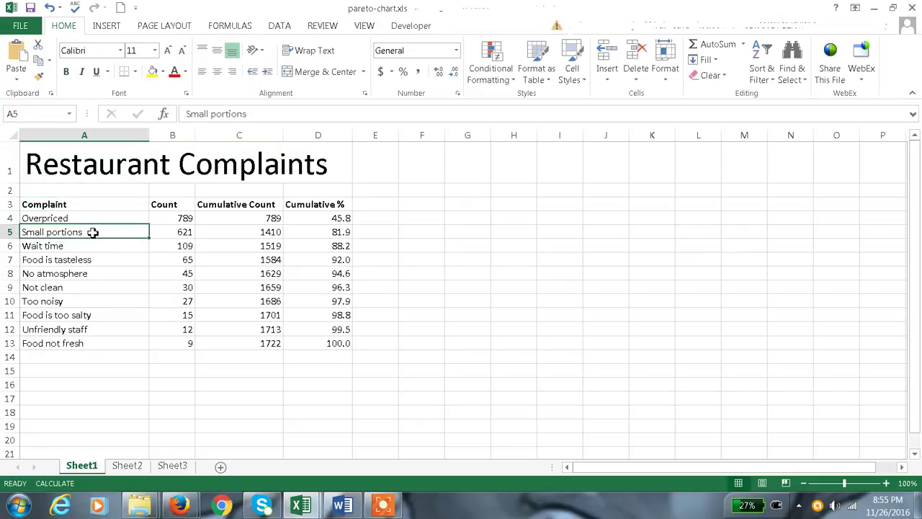
pyautogui.click(92, 247)
pyautogui.click(93, 260)
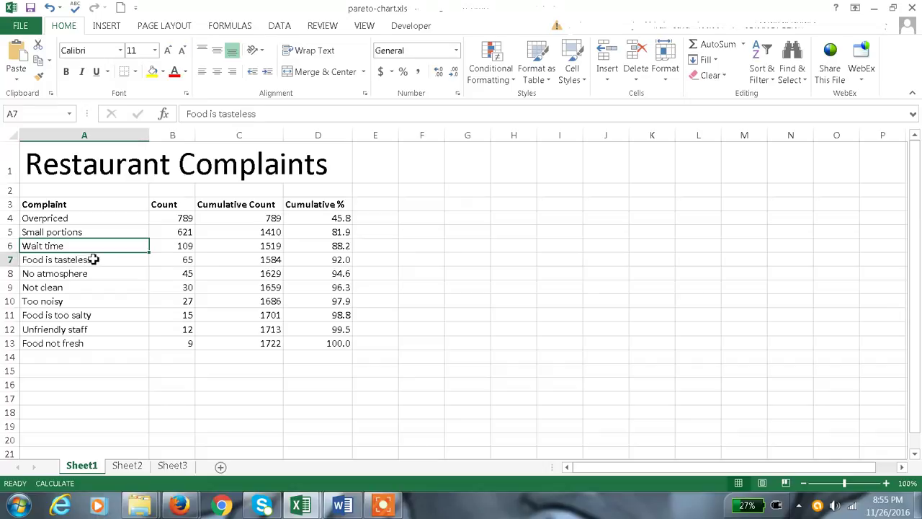
pyautogui.click(103, 274)
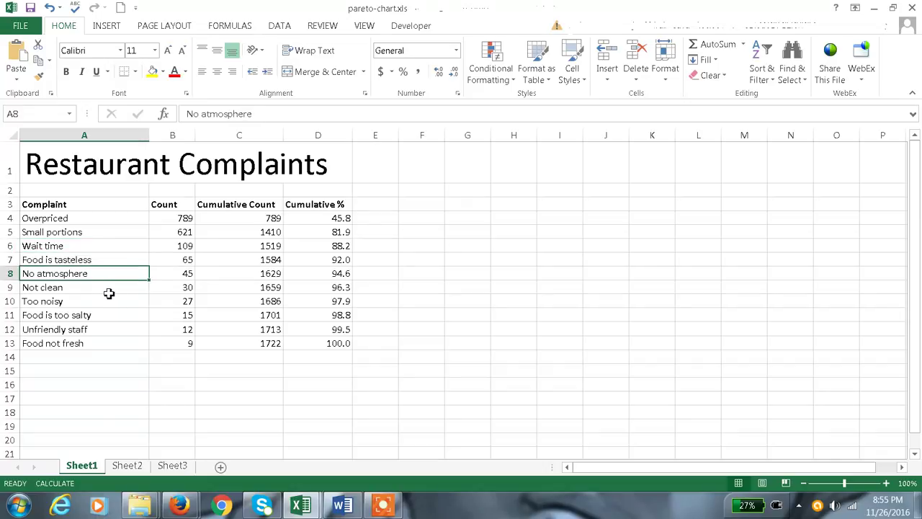
pyautogui.click(108, 290)
pyautogui.click(106, 303)
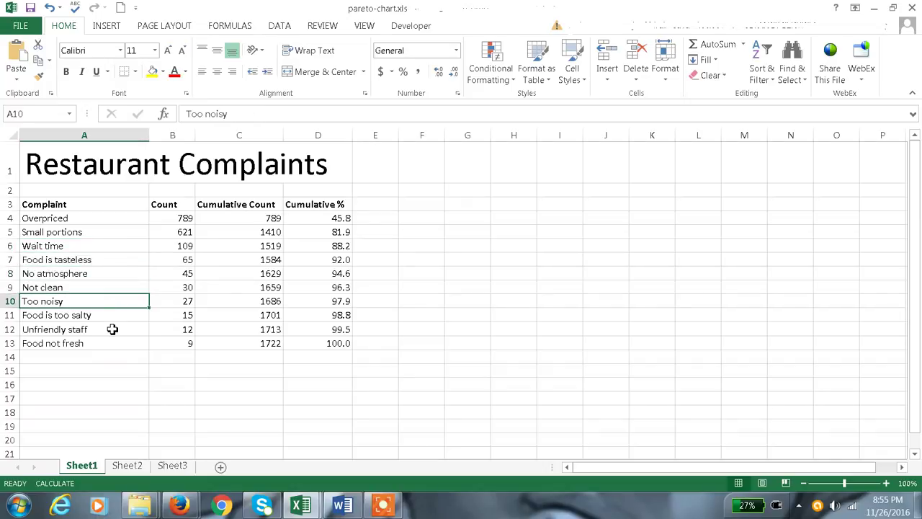
pyautogui.click(108, 318)
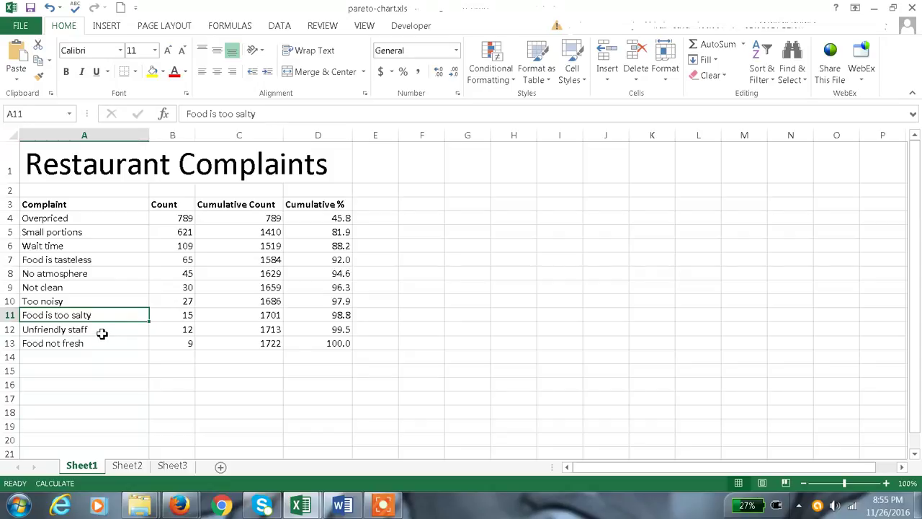
pyautogui.click(103, 332)
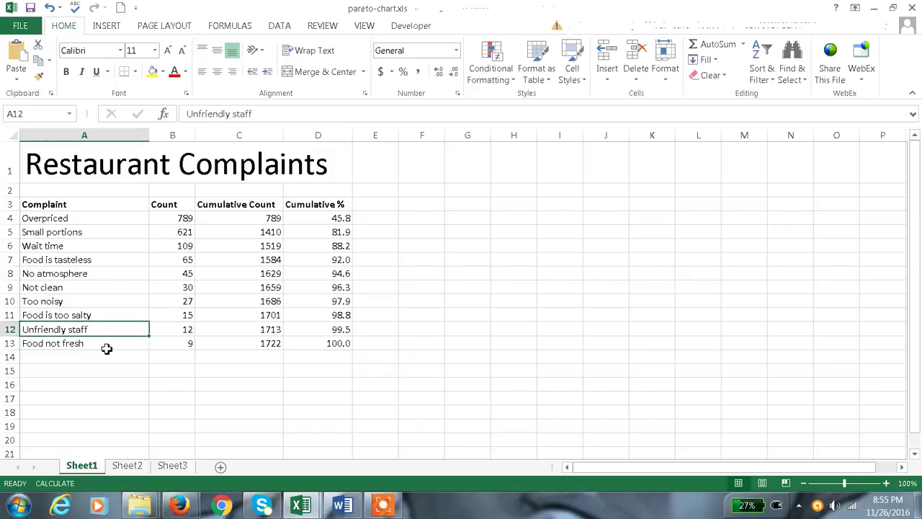
pyautogui.click(108, 346)
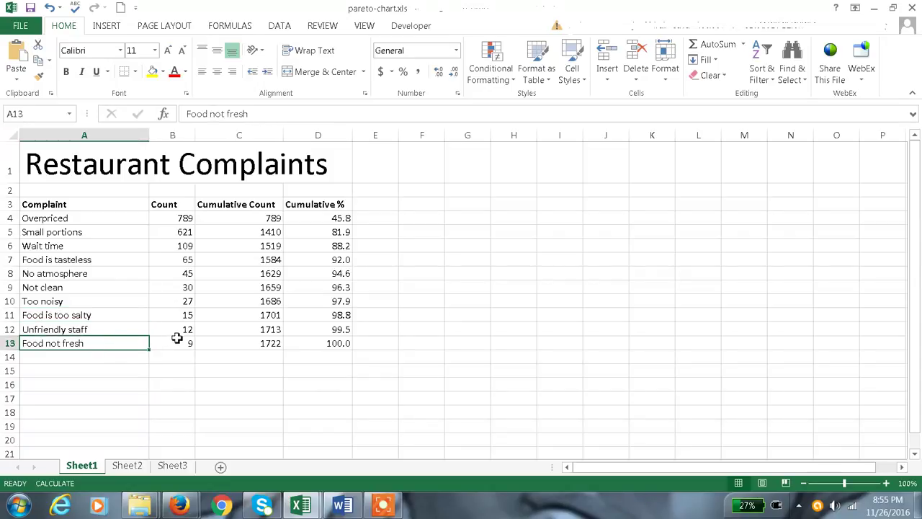
# Examine the Count column from its header down to the Food not fresh row
pyautogui.click(174, 206)
pyautogui.click(173, 217)
pyautogui.click(170, 204)
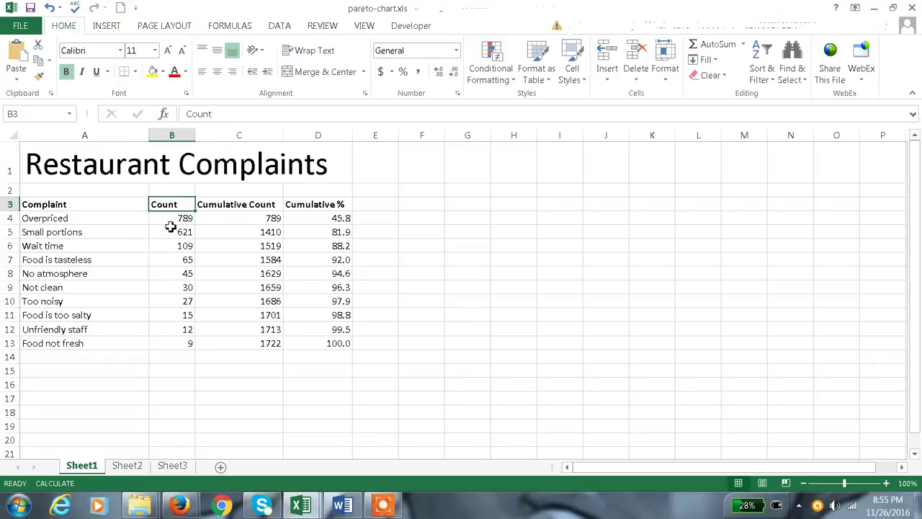
pyautogui.click(173, 219)
pyautogui.click(173, 289)
pyautogui.click(171, 329)
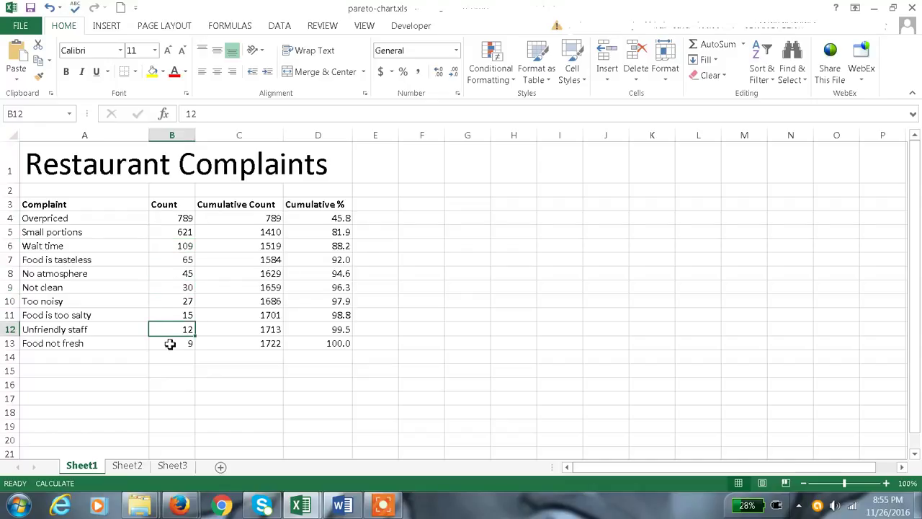
pyautogui.click(170, 343)
# Inspect the Cumulative Count formulas in C4:C13 and the preceding total and count that each one adds together
pyautogui.click(242, 202)
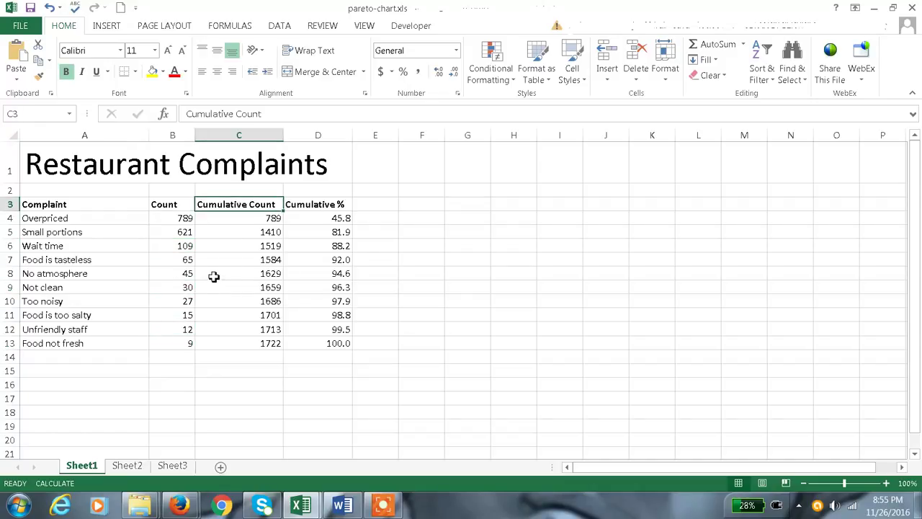
pyautogui.click(238, 223)
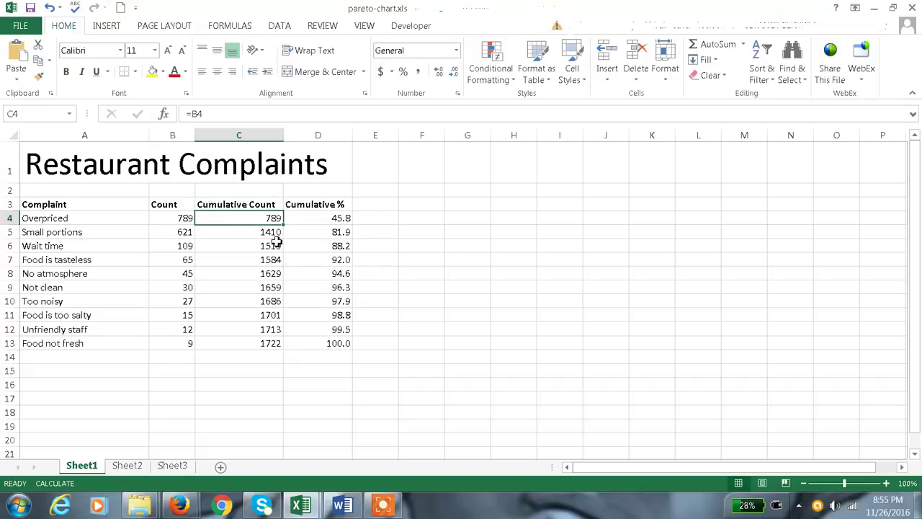
pyautogui.click(255, 234)
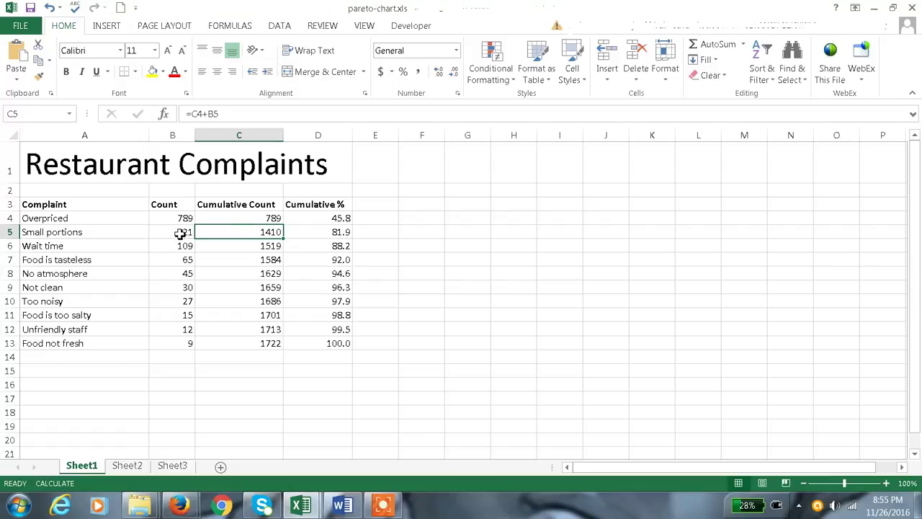
pyautogui.click(241, 222)
pyautogui.click(177, 233)
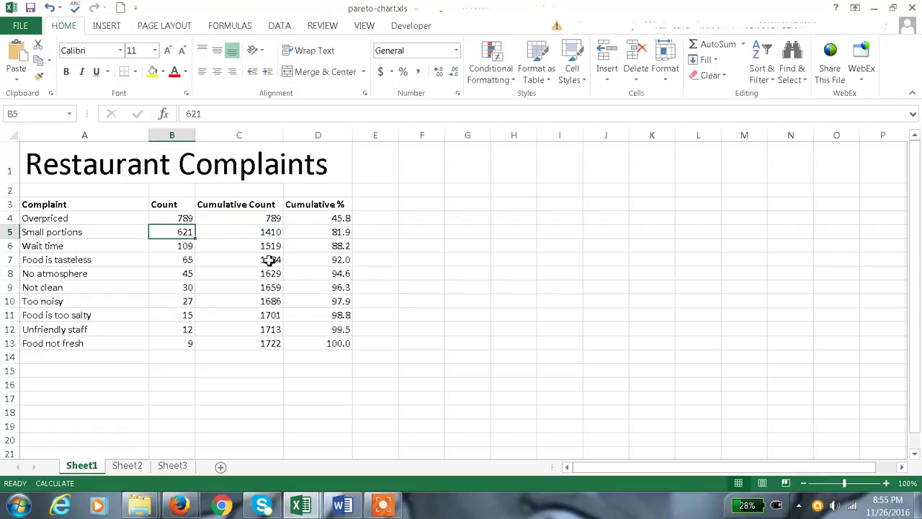
pyautogui.click(268, 245)
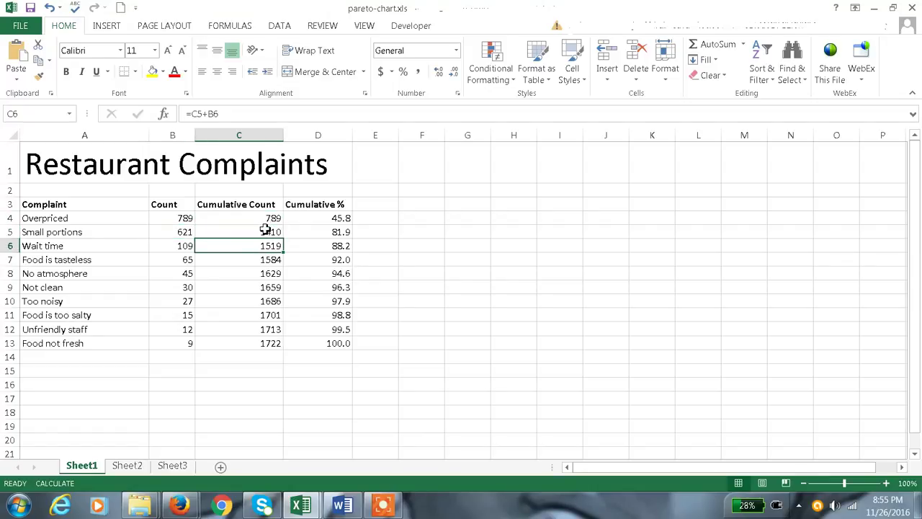
pyautogui.click(265, 229)
pyautogui.click(186, 246)
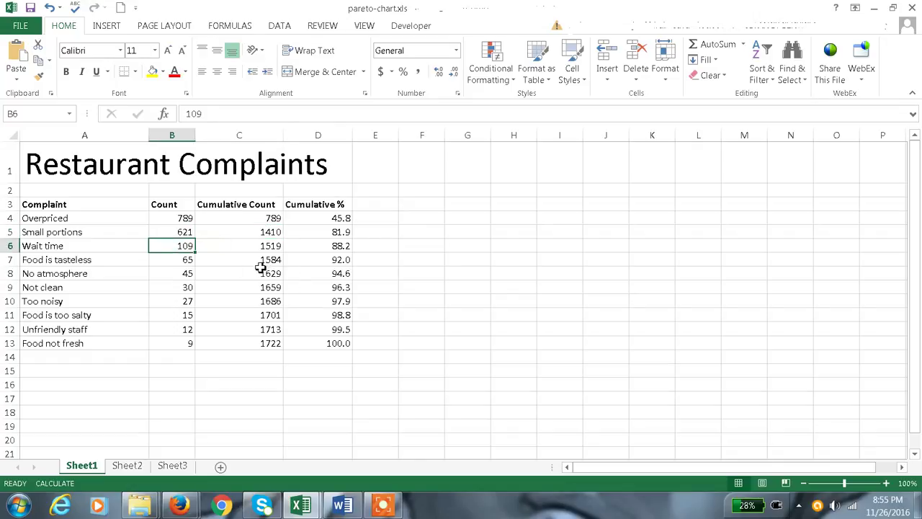
pyautogui.click(261, 262)
pyautogui.click(257, 287)
pyautogui.click(256, 343)
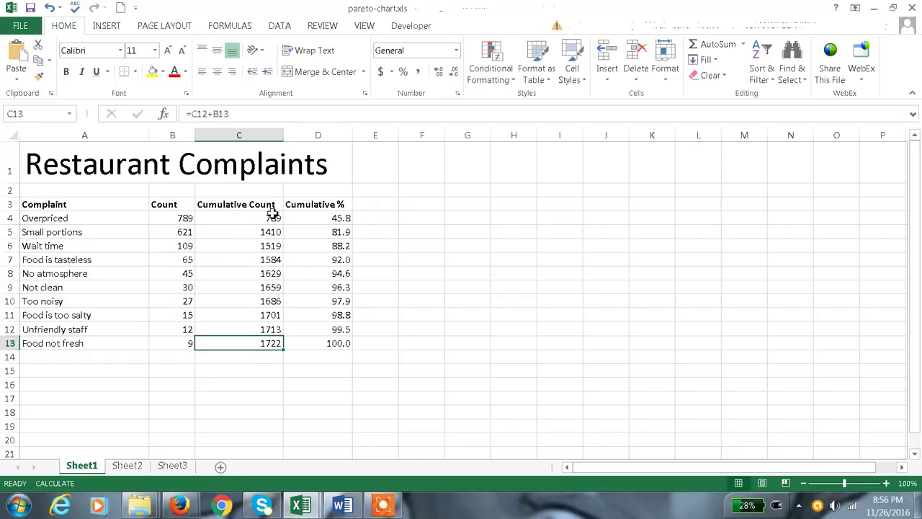
pyautogui.moveTo(272, 209); pyautogui.dragTo(256, 343)
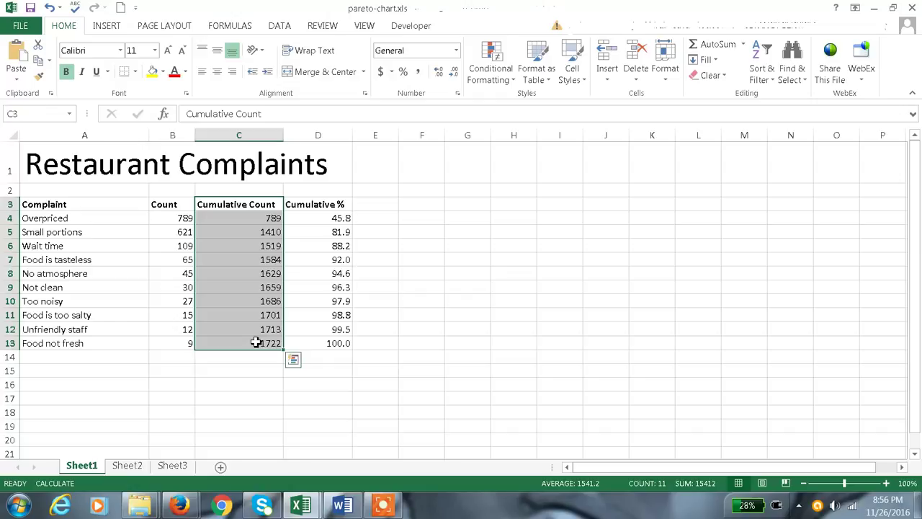
# Inspect the Cumulative % formula in D4 and the cumulative count in C4 that it refers to
pyautogui.click(314, 218)
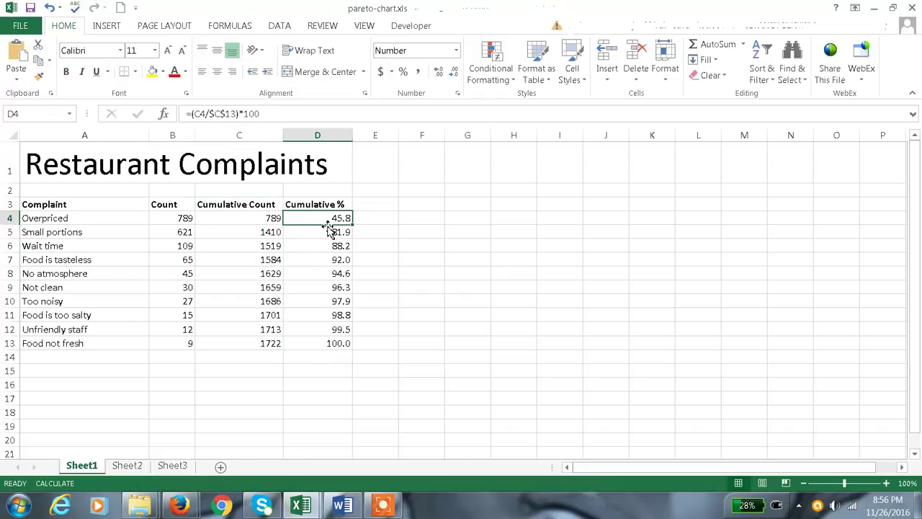
pyautogui.click(267, 215)
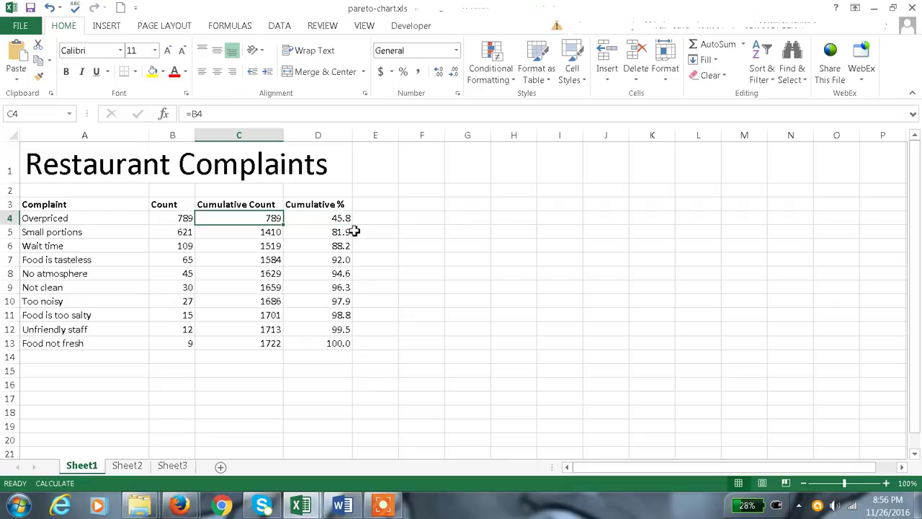
pyautogui.click(325, 216)
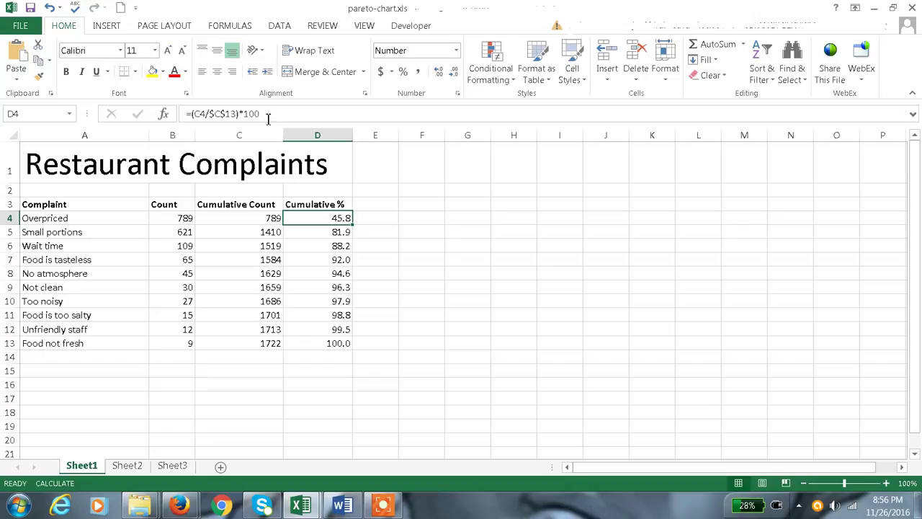
# Inspect the Cumulative % formulas from D13 up to D4 and compare them with the Cumulative Count column
pyautogui.click(324, 347)
pyautogui.click(326, 329)
pyautogui.click(327, 312)
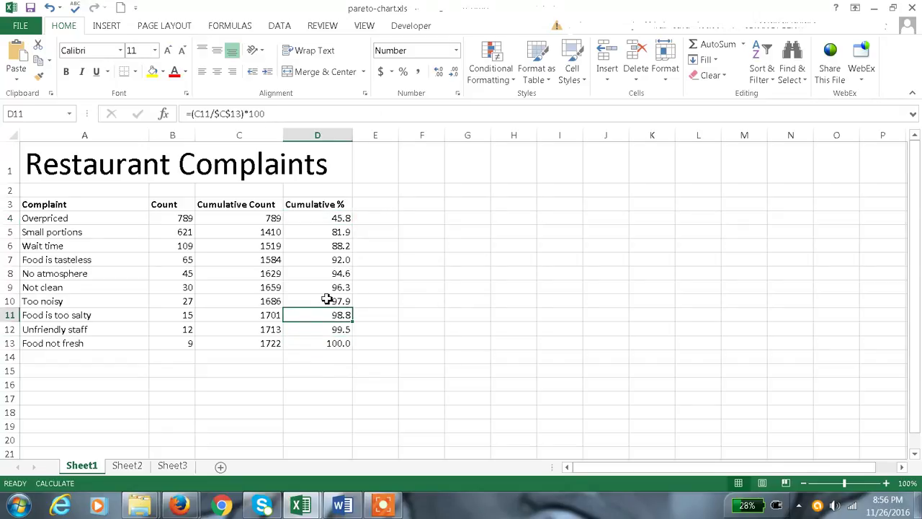
pyautogui.click(327, 300)
pyautogui.click(328, 287)
pyautogui.click(327, 274)
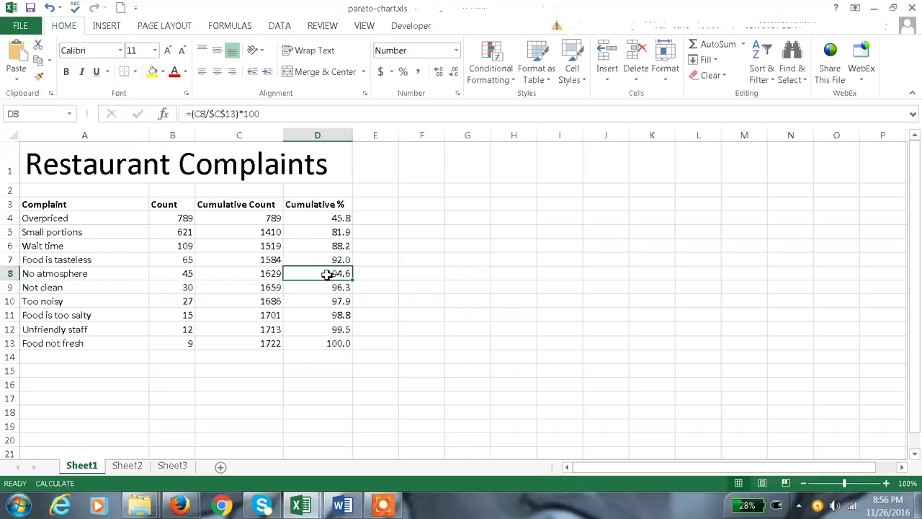
pyautogui.click(327, 261)
pyautogui.click(327, 245)
pyautogui.click(319, 231)
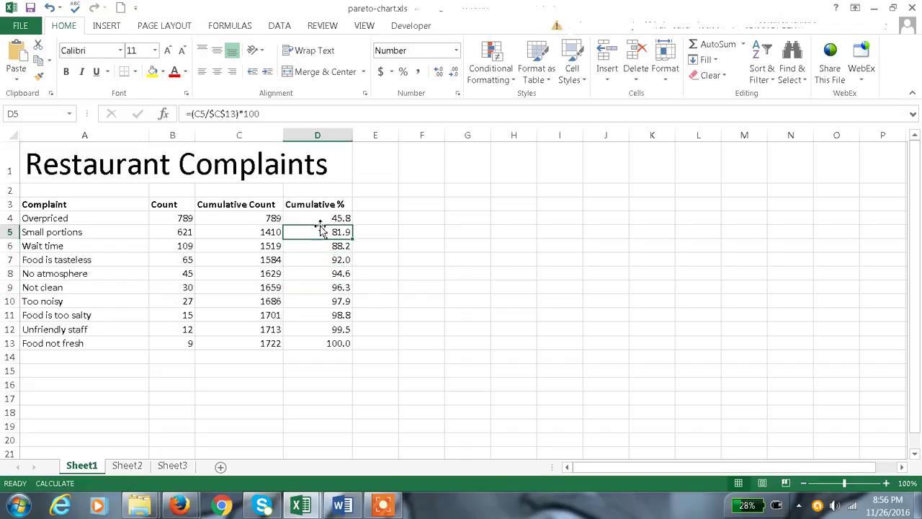
pyautogui.click(317, 217)
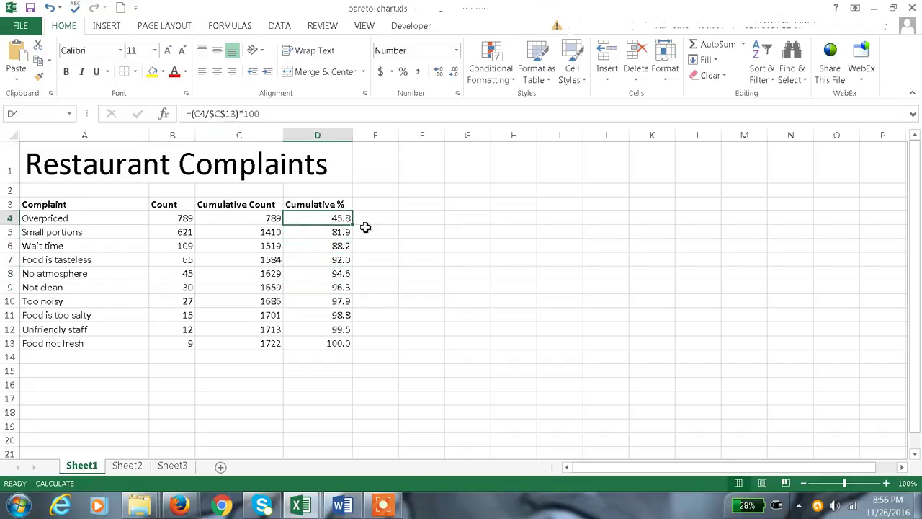
pyautogui.click(332, 233)
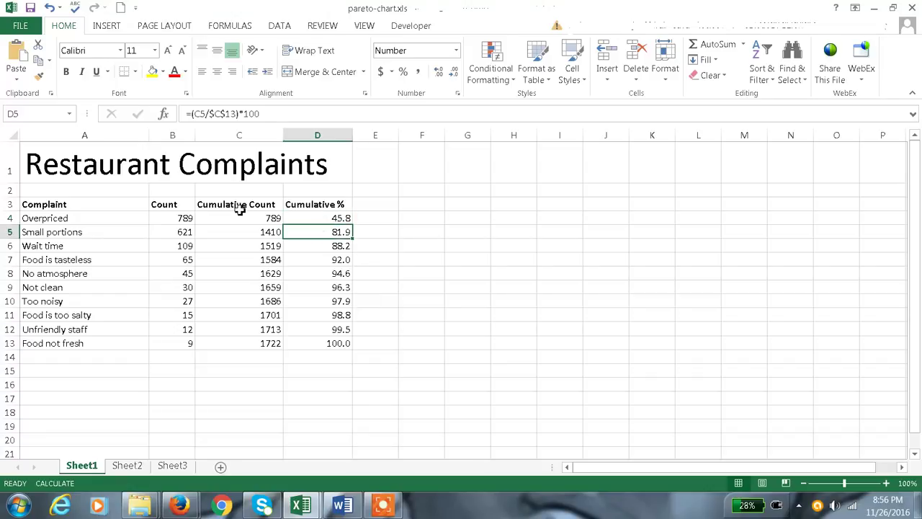
pyautogui.click(272, 218)
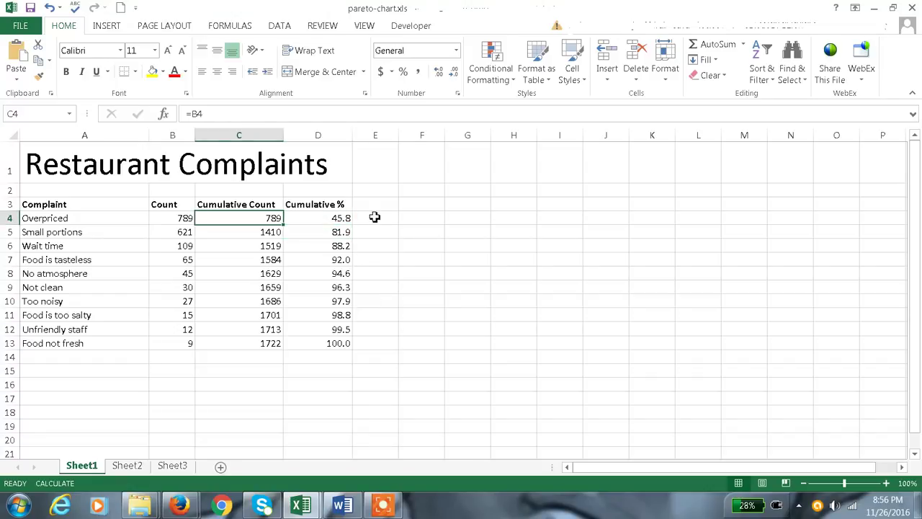
# Try to copy the Cumulative % formula from D4 into the empty cell E4
pyautogui.click(374, 219)
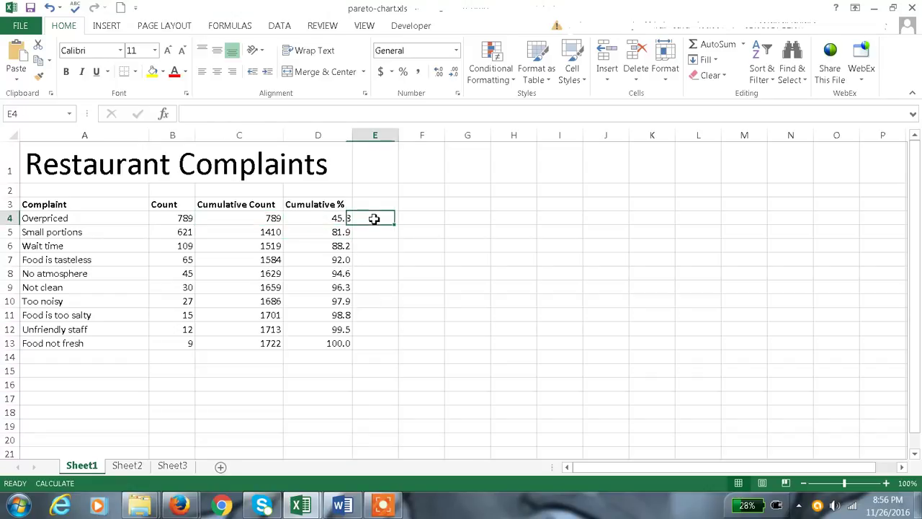
pyautogui.click(331, 218)
pyautogui.hotkey('ctrl', 'c')
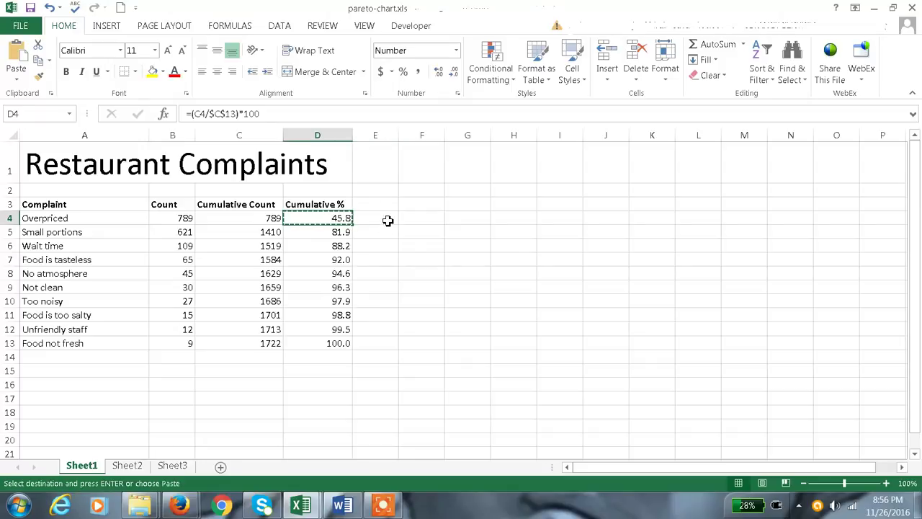
pyautogui.click(388, 220)
pyautogui.hotkey('ctrl', 'v')
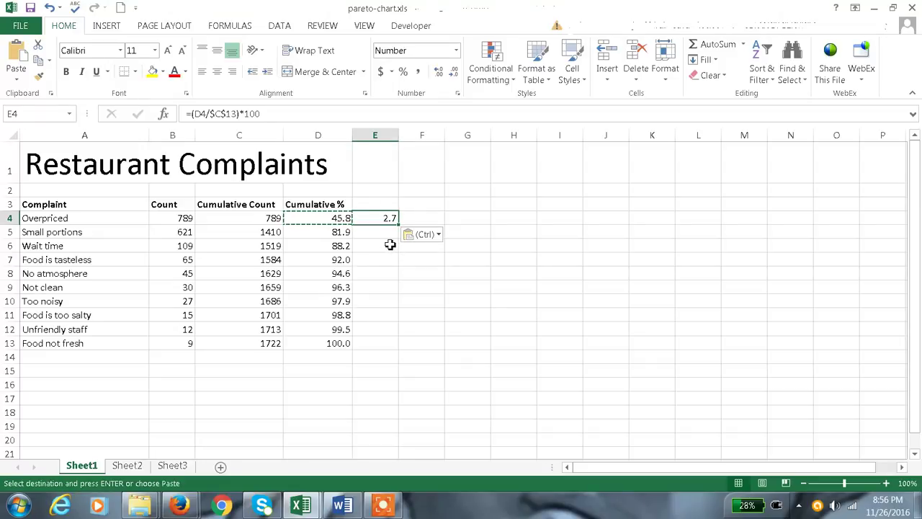
pyautogui.press('Escape')
pyautogui.press('Delete')
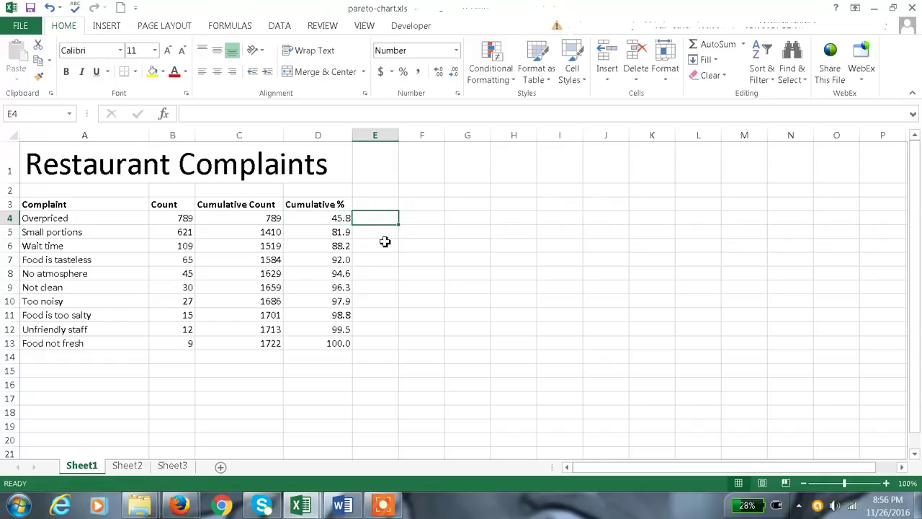
# Try the formula =C4/C13 in E4, accept the suggested correction, and clear the cell
pyautogui.write('=')
pyautogui.press('Left')
pyautogui.press('Left')
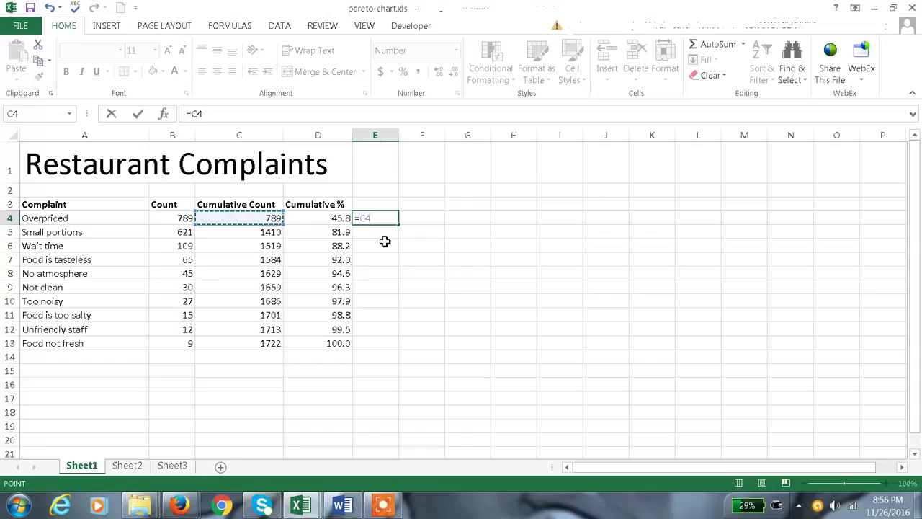
pyautogui.write('/c13')
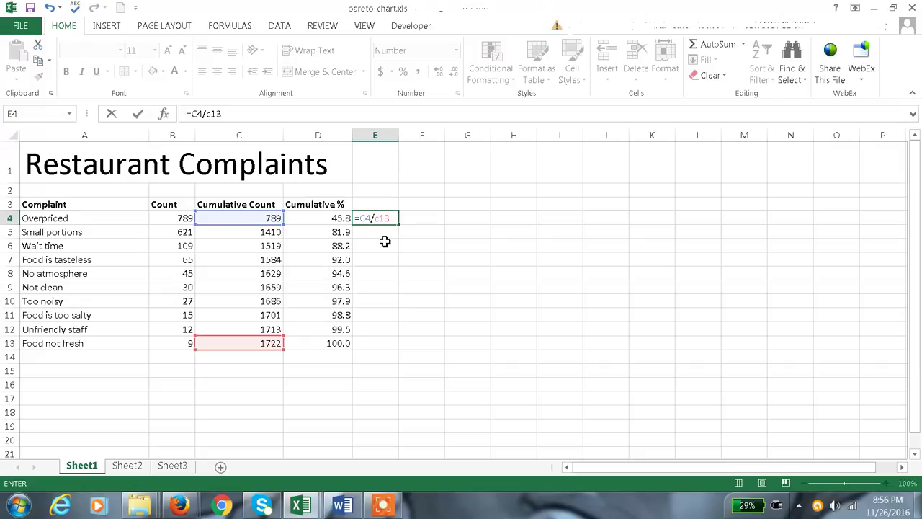
pyautogui.press('Return')
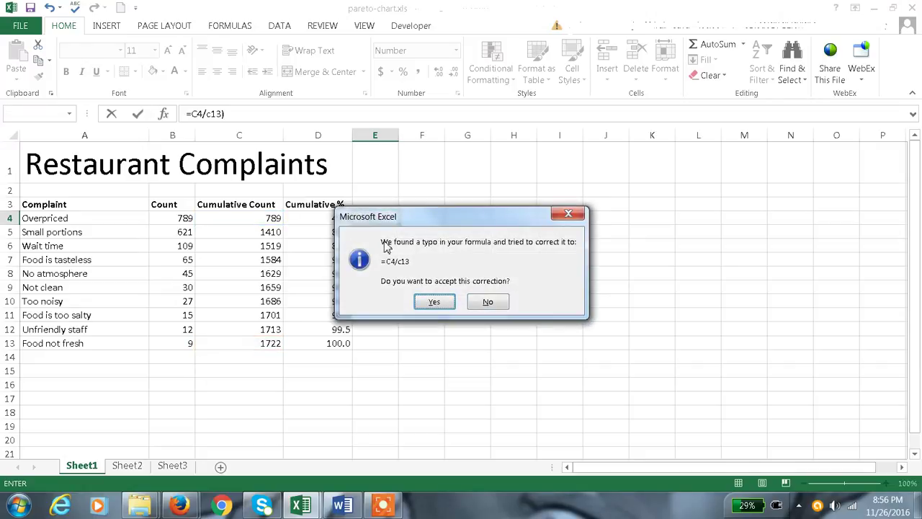
pyautogui.click(434, 302)
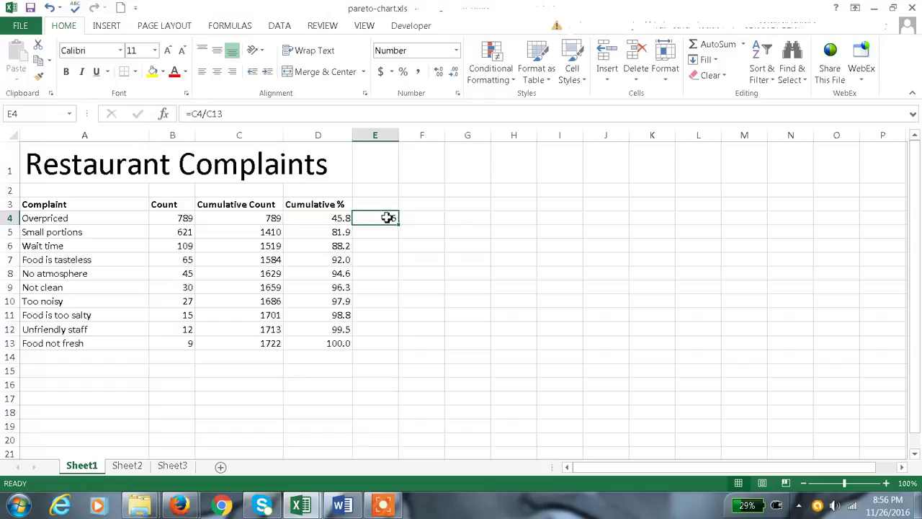
pyautogui.press('Delete')
pyautogui.write('=')
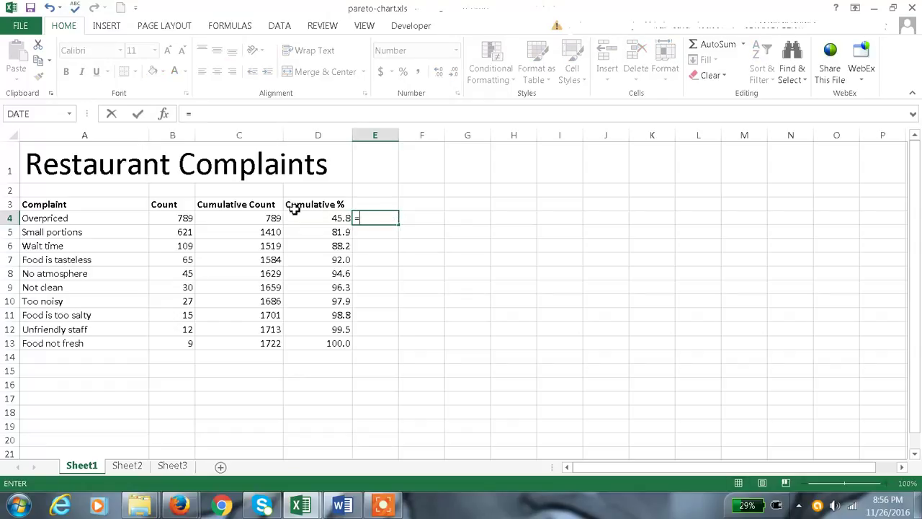
pyautogui.press('Escape')
# Using D4 as the model, enter the formula =(C4/C13)*100 with relative references in E4
pyautogui.click(311, 217)
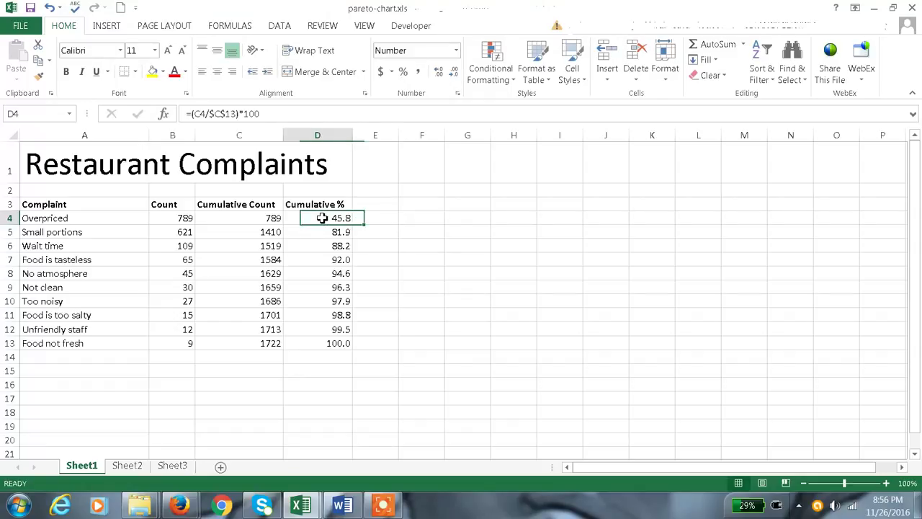
pyautogui.click(390, 218)
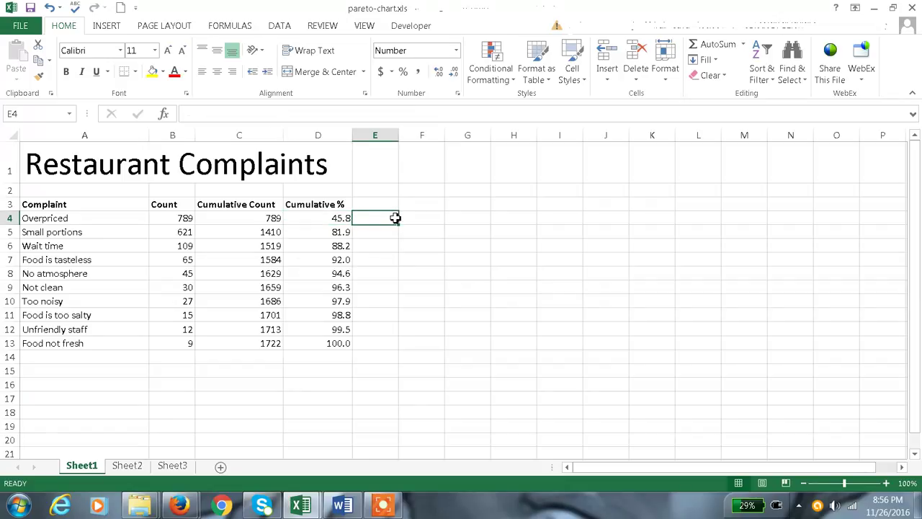
pyautogui.write('=(')
pyautogui.press('Left')
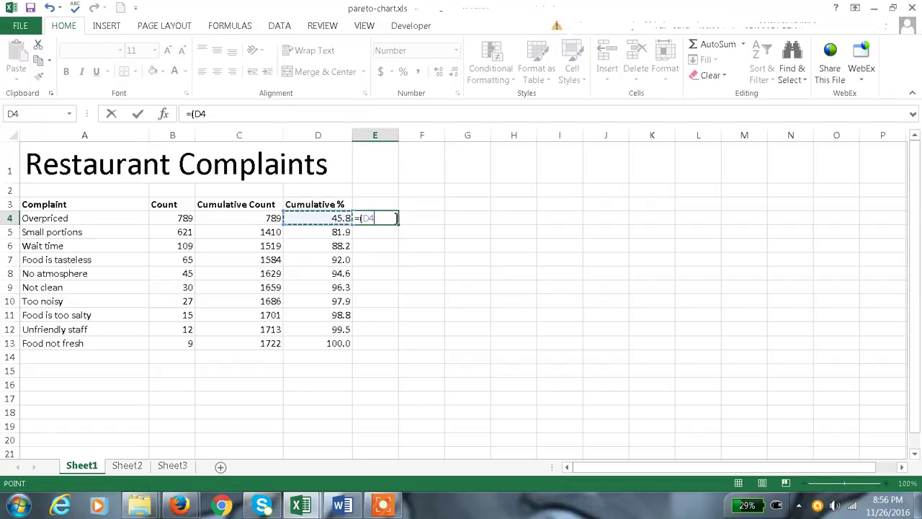
pyautogui.press('Left')
pyautogui.write('/')
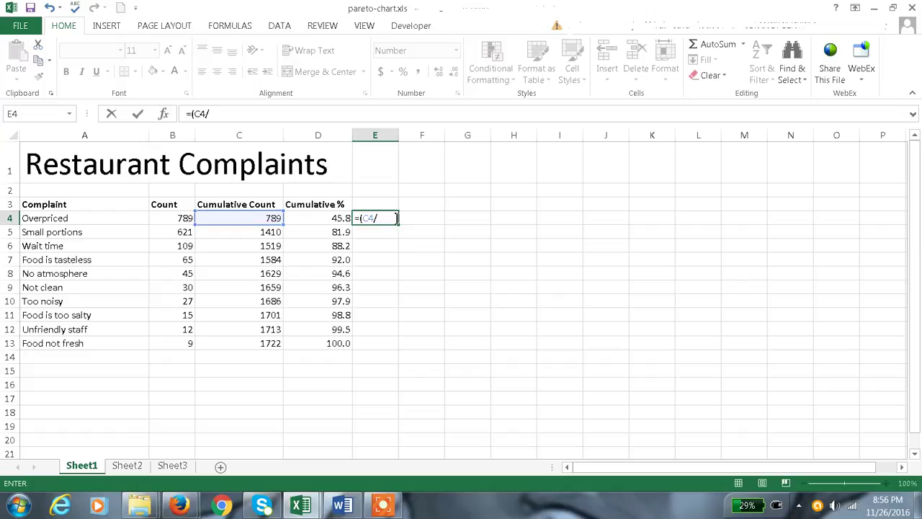
pyautogui.write('c13)*100')
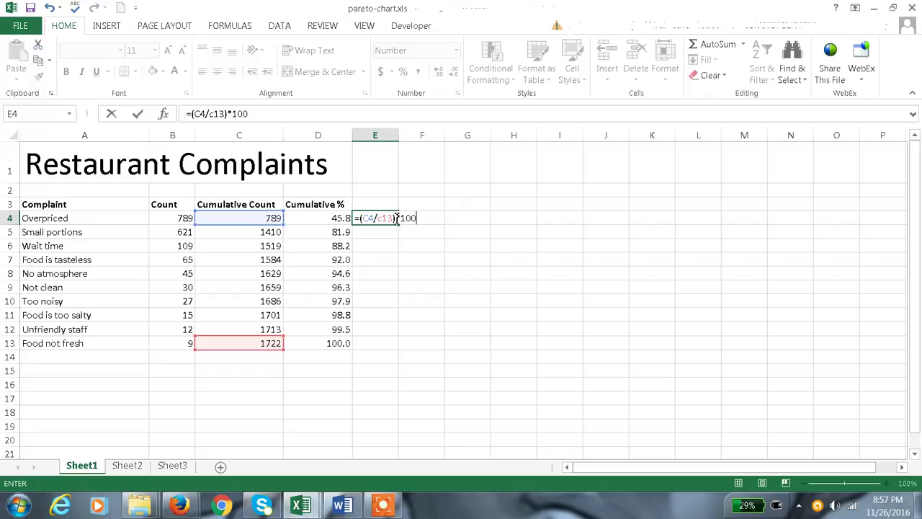
pyautogui.press('Return')
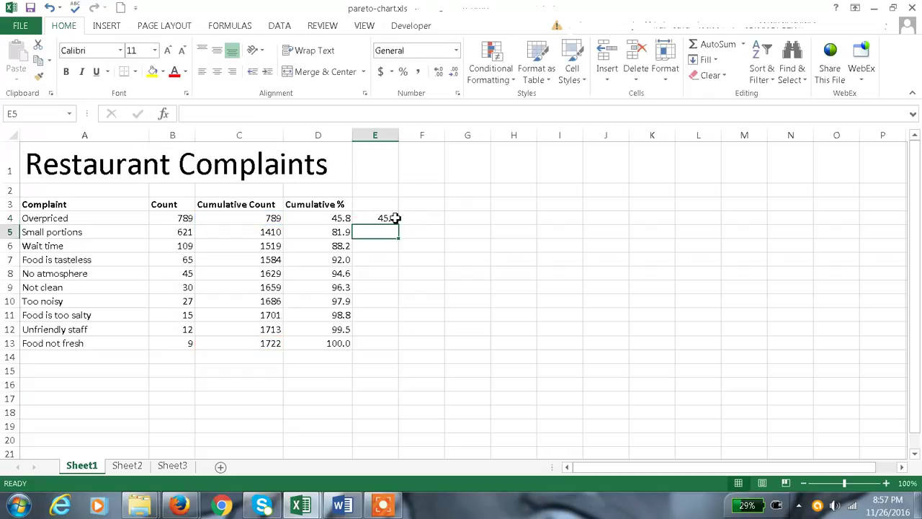
# Fill the percentage formula in E4 down through E13
pyautogui.click(396, 218)
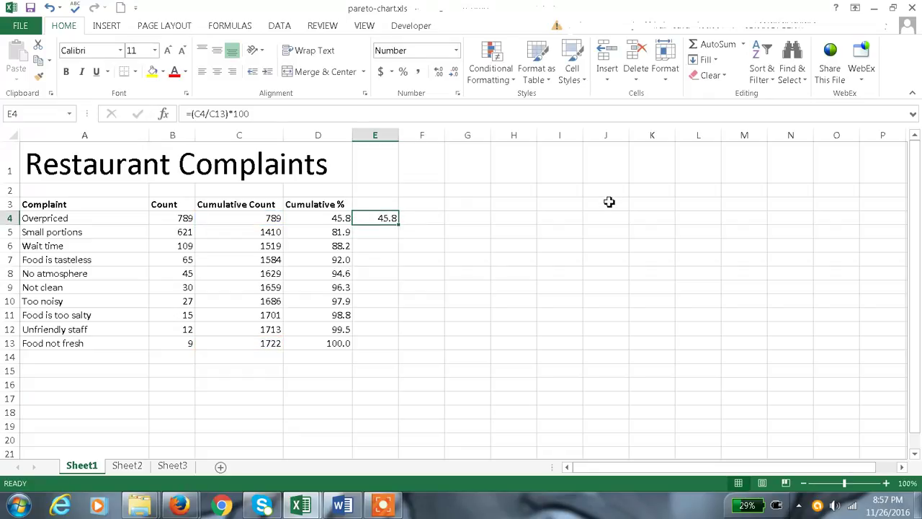
pyautogui.hotkey('shift', 'Down')
pyautogui.hotkey('shift', 'Down')
pyautogui.hotkey('shift', 'Down')
pyautogui.hotkey('shift', 'Down')
pyautogui.hotkey('shift', 'Down')
pyautogui.hotkey('shift', 'Down')
pyautogui.hotkey('shift', 'Down')
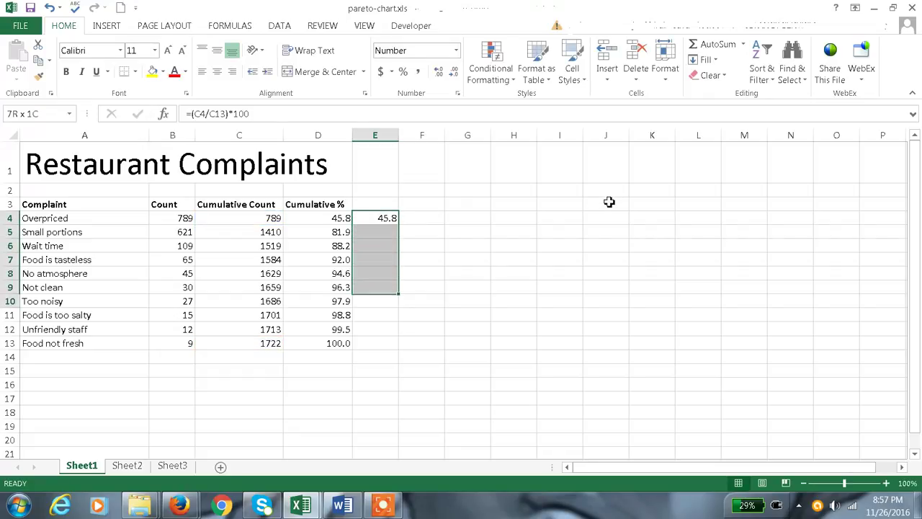
pyautogui.hotkey('shift', 'Down')
pyautogui.hotkey('shift', 'Down')
pyautogui.hotkey('shift', 'Down')
pyautogui.hotkey('shift', 'Up')
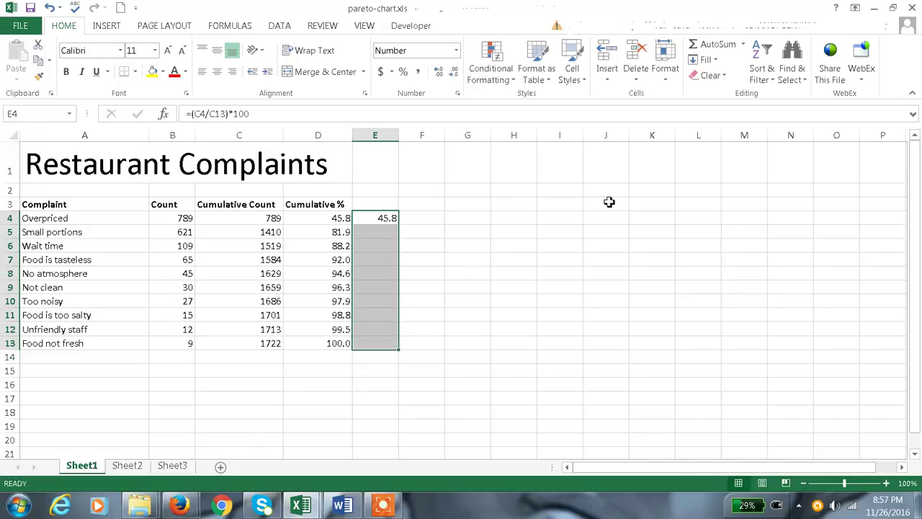
pyautogui.hotkey('ctrl', 'd')
# Inspect the filled formulas from E5 down to E13 and the divisor cell each one refers to
pyautogui.click(372, 234)
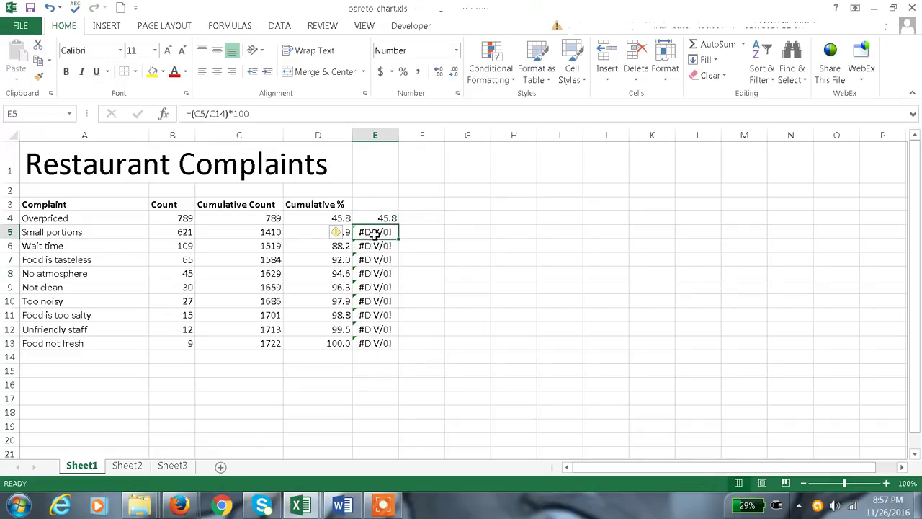
pyautogui.click(372, 246)
pyautogui.click(372, 259)
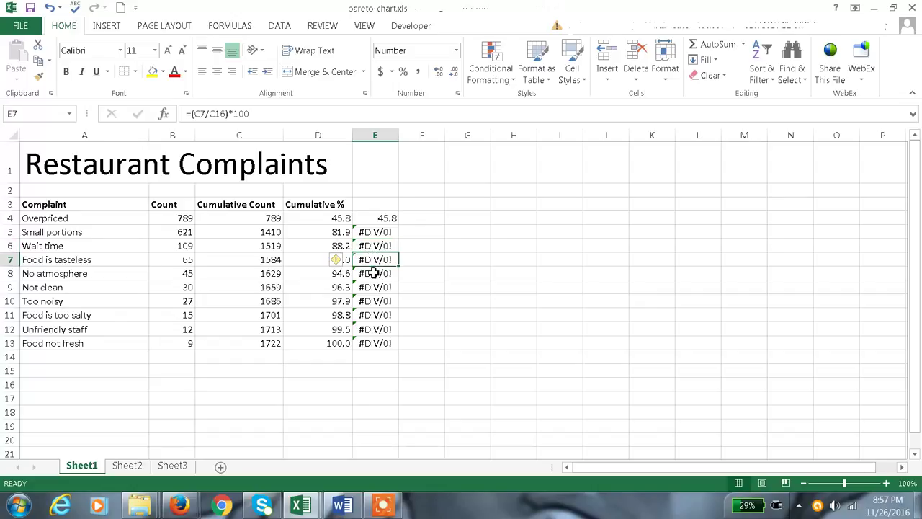
pyautogui.click(371, 273)
pyautogui.click(371, 287)
pyautogui.click(373, 301)
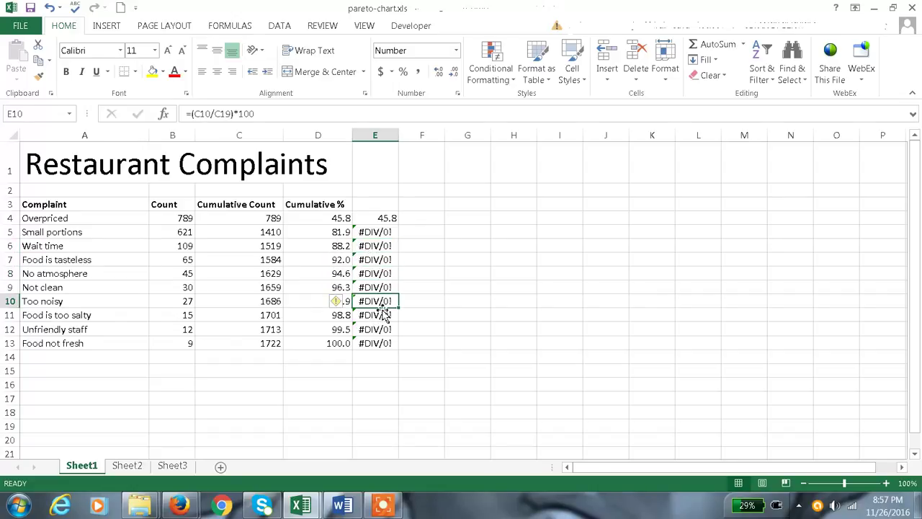
pyautogui.click(374, 315)
pyautogui.click(376, 330)
pyautogui.click(376, 344)
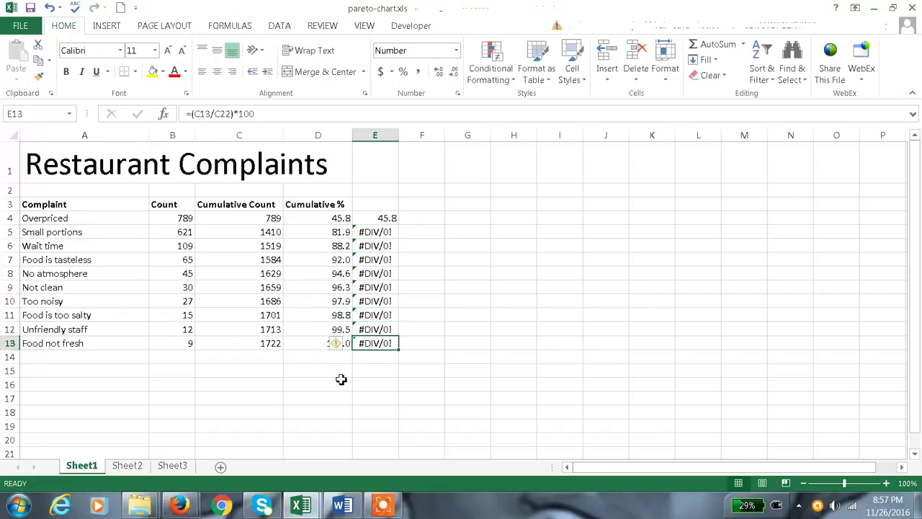
# Examine the empty cells C14:C17 below the Cumulative Count column that the filled formulas divide by
pyautogui.click(335, 360)
pyautogui.click(335, 379)
pyautogui.click(269, 358)
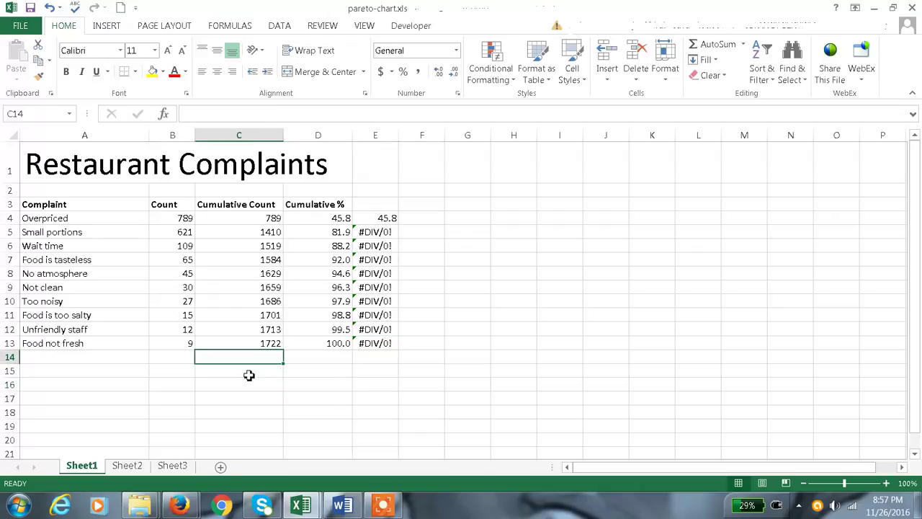
pyautogui.click(247, 373)
pyautogui.click(240, 395)
pyautogui.moveTo(256, 358); pyautogui.dragTo(253, 403)
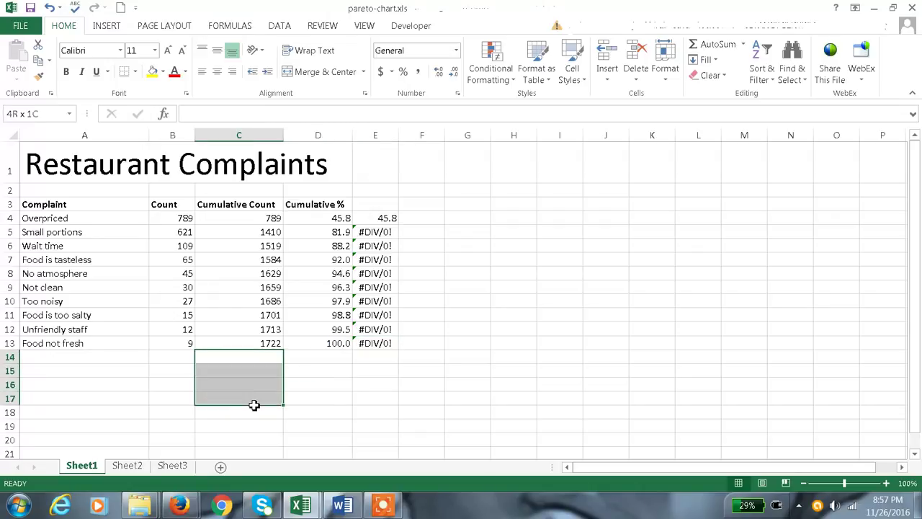
# Clear the trial percentage formulas from E4:E13
pyautogui.moveTo(387, 217); pyautogui.dragTo(373, 345)
pyautogui.press('Delete')
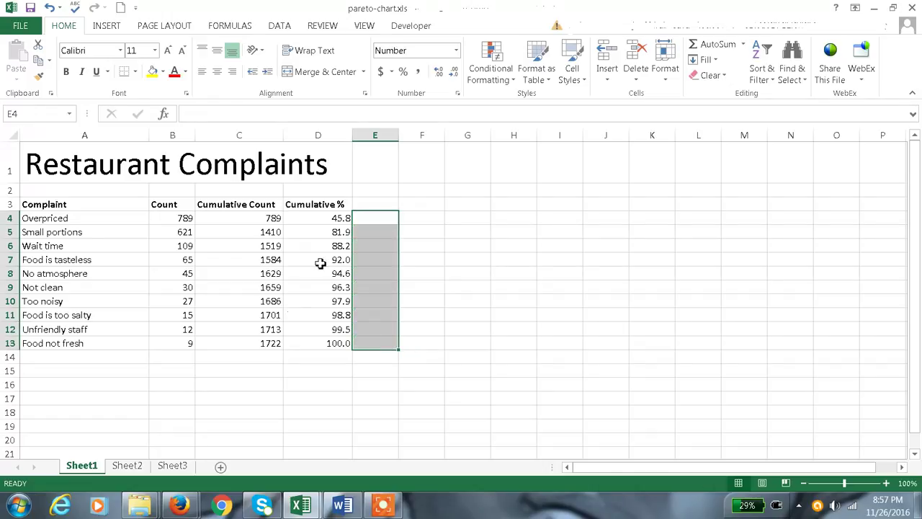
# Inspect the Cumulative % formulas in D4, D6, D11, D13 and D7 and the total cell they divide by
pyautogui.click(326, 220)
pyautogui.click(325, 247)
pyautogui.click(323, 317)
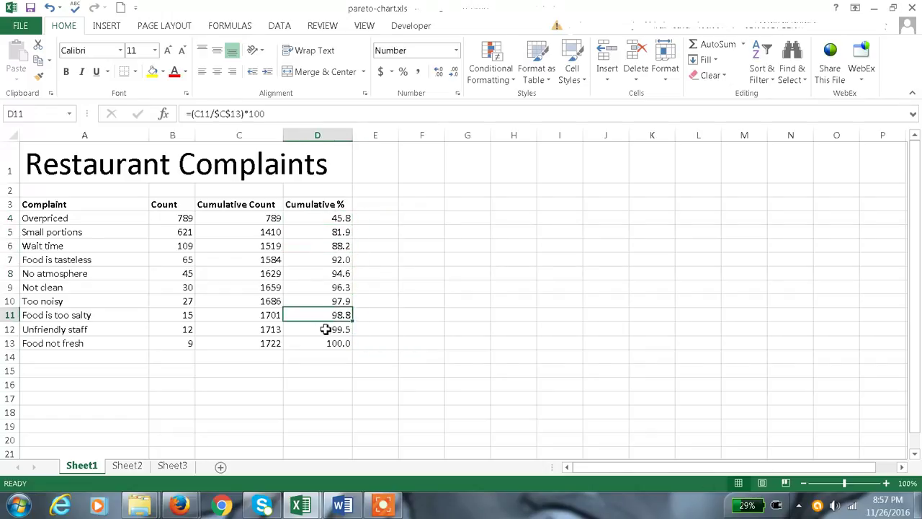
pyautogui.click(317, 344)
pyautogui.click(76, 260)
pyautogui.click(331, 260)
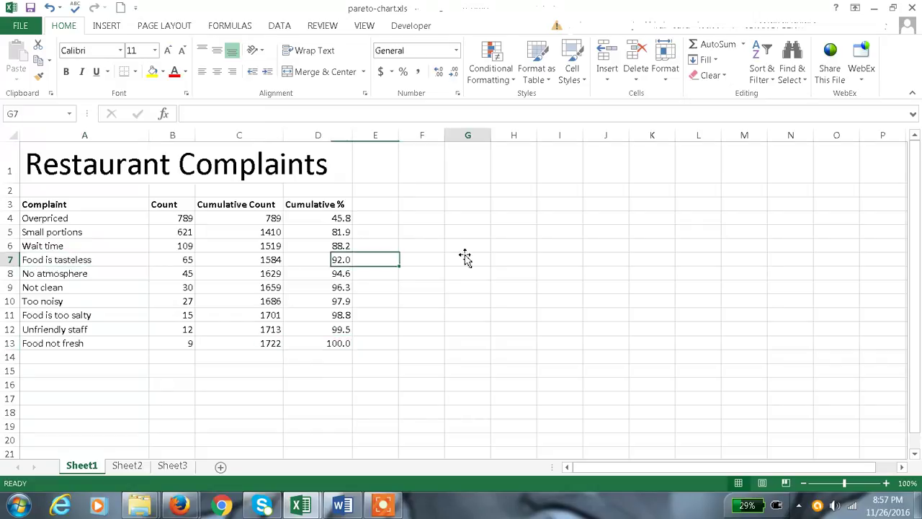
pyautogui.click(466, 258)
# Insert a 2-D clustered column chart of the Complaint, Count and Cumulative % data in A3:B13 and D3:D13, placed beside the table
pyautogui.click(72, 204)
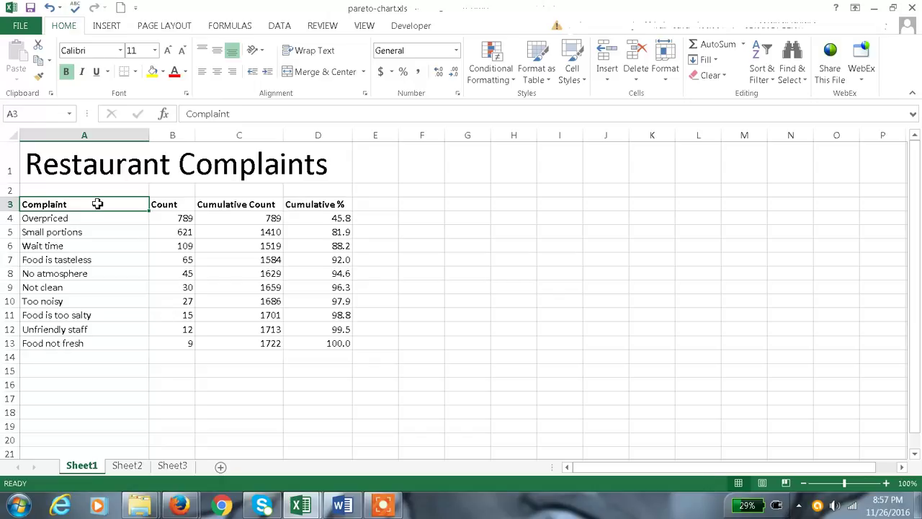
pyautogui.moveTo(98, 204); pyautogui.dragTo(94, 343)
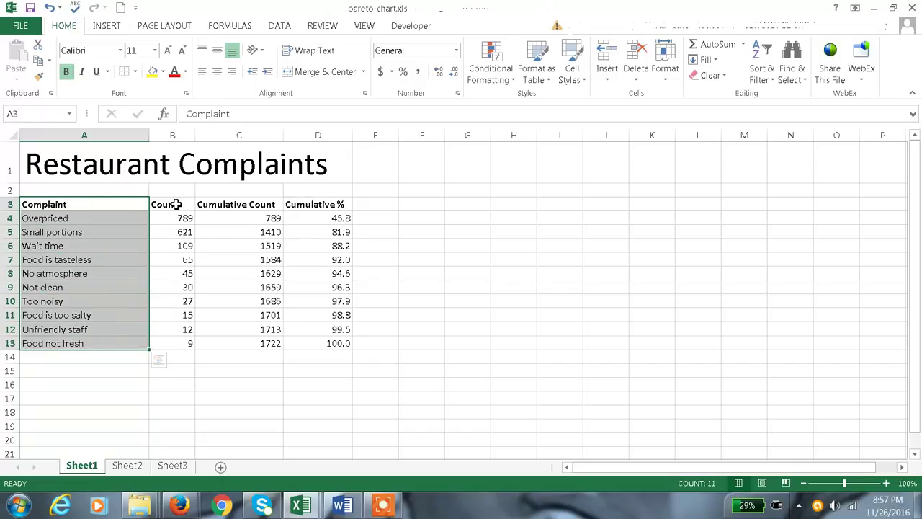
pyautogui.moveTo(176, 204); pyautogui.dragTo(177, 341)
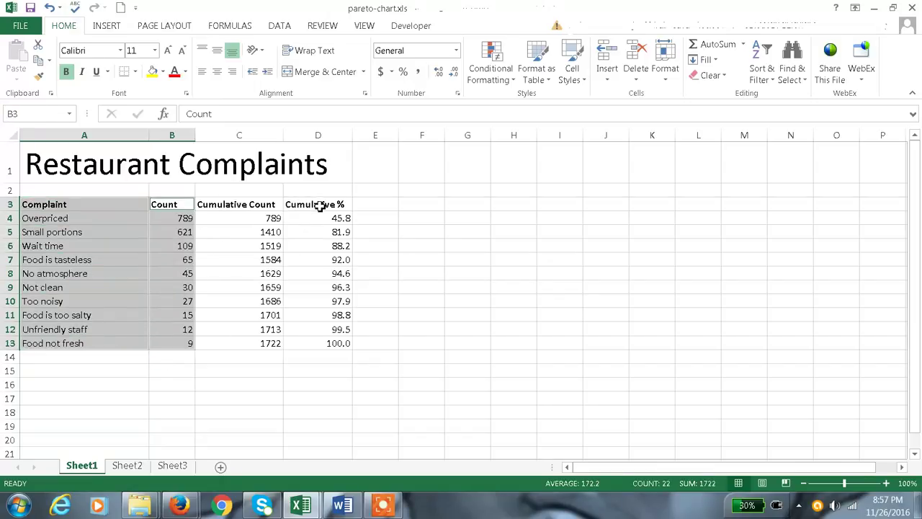
pyautogui.moveTo(320, 206); pyautogui.dragTo(319, 348)
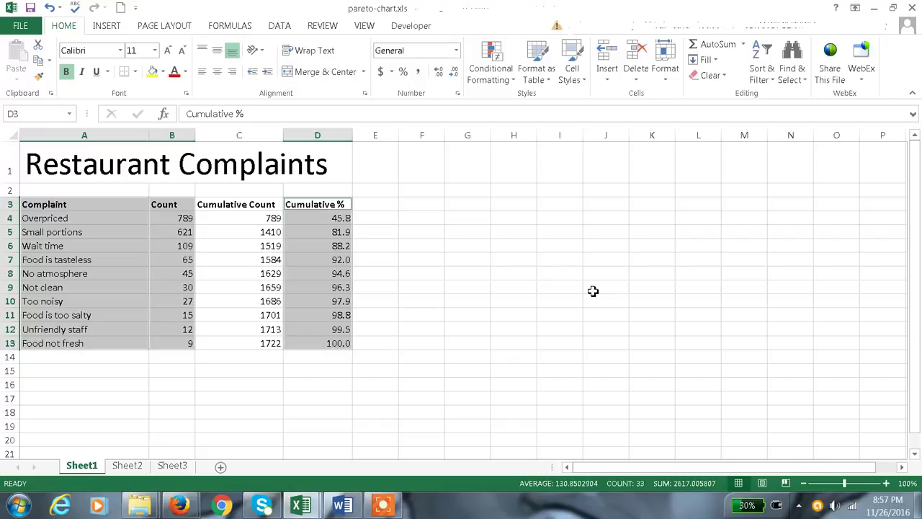
pyautogui.click(110, 27)
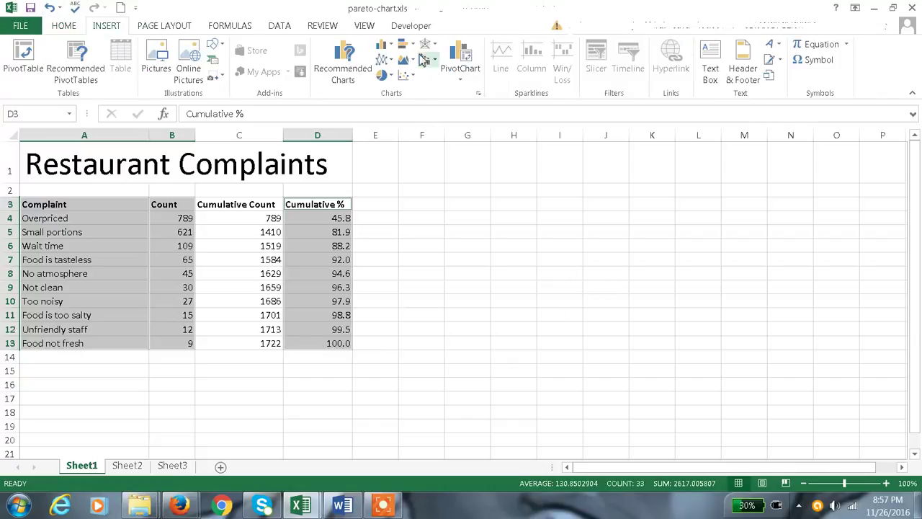
pyautogui.click(382, 44)
pyautogui.click(395, 90)
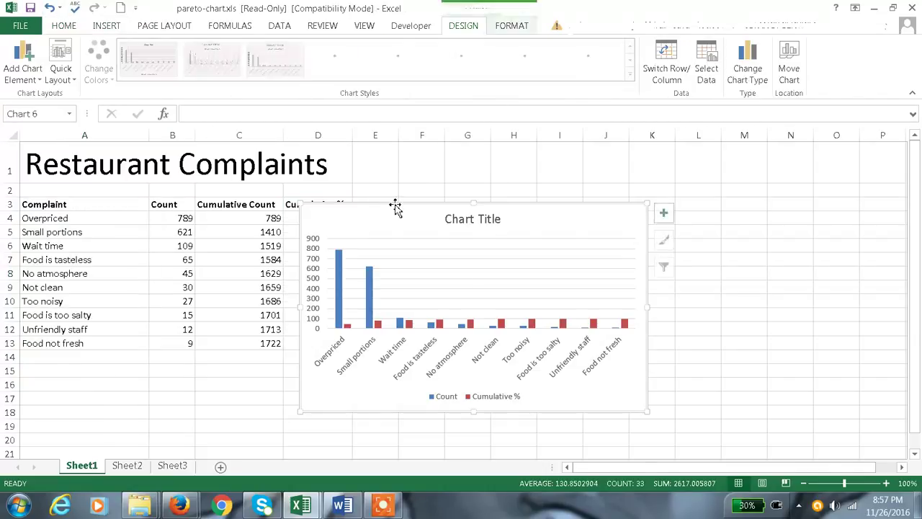
pyautogui.moveTo(391, 218); pyautogui.dragTo(481, 199)
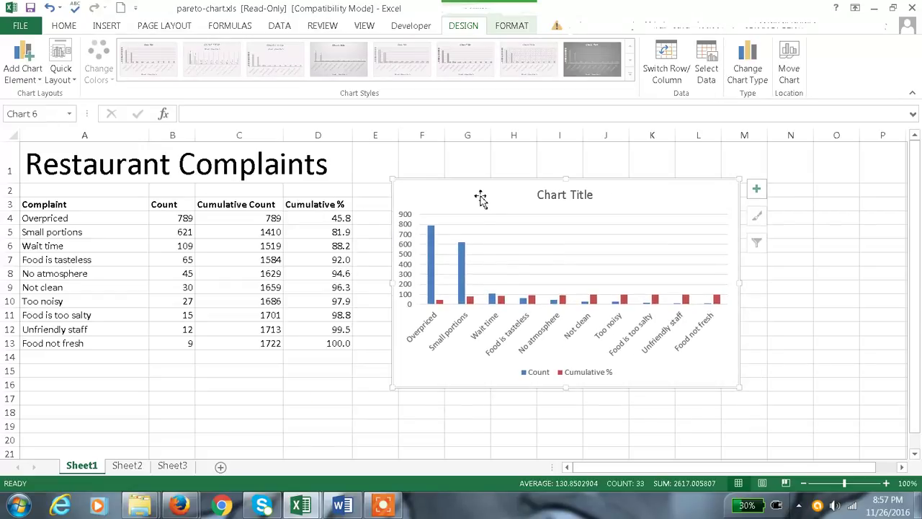
# Change the chart's Cumulative % series to a 2-D line with markers, keeping Count as columns
pyautogui.click(470, 301)
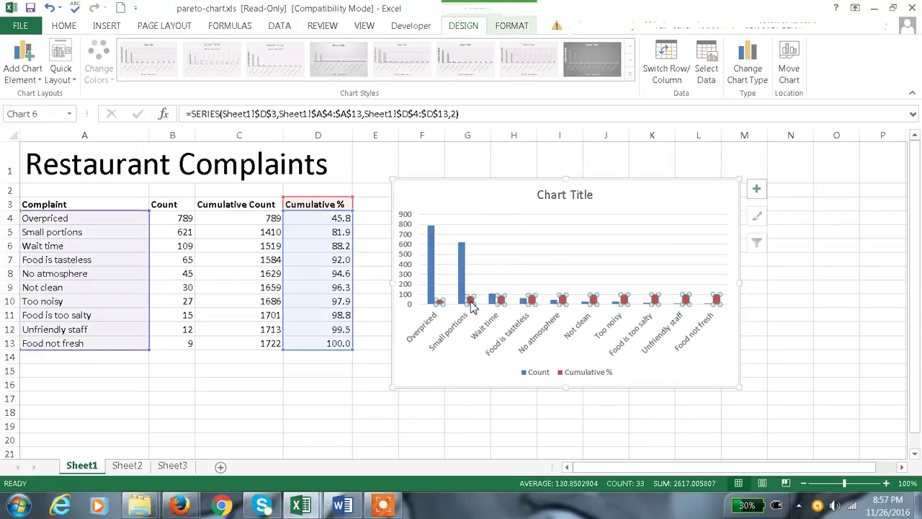
pyautogui.rightClick(472, 306)
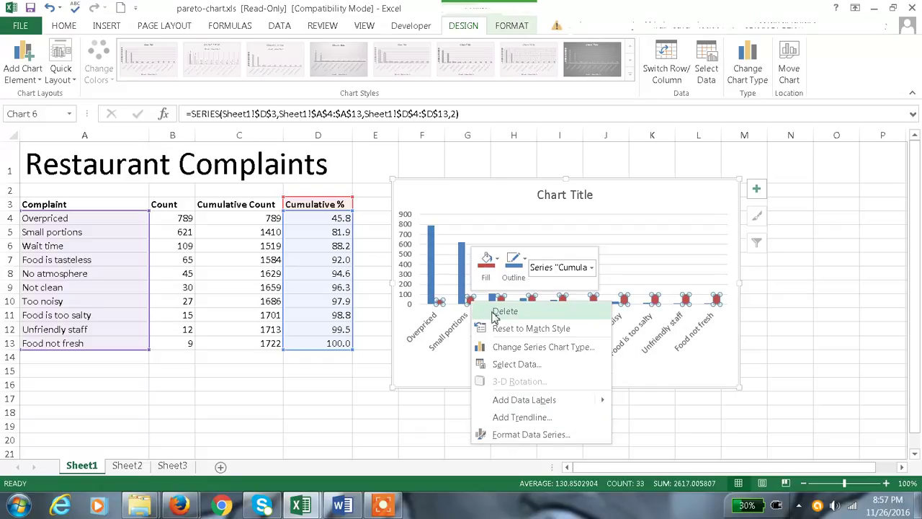
pyautogui.click(468, 297)
pyautogui.click(121, 26)
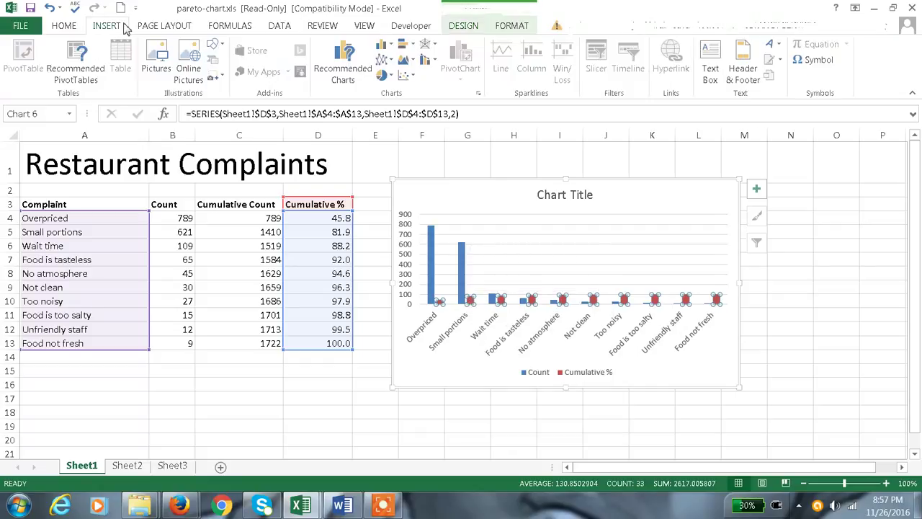
pyautogui.click(386, 59)
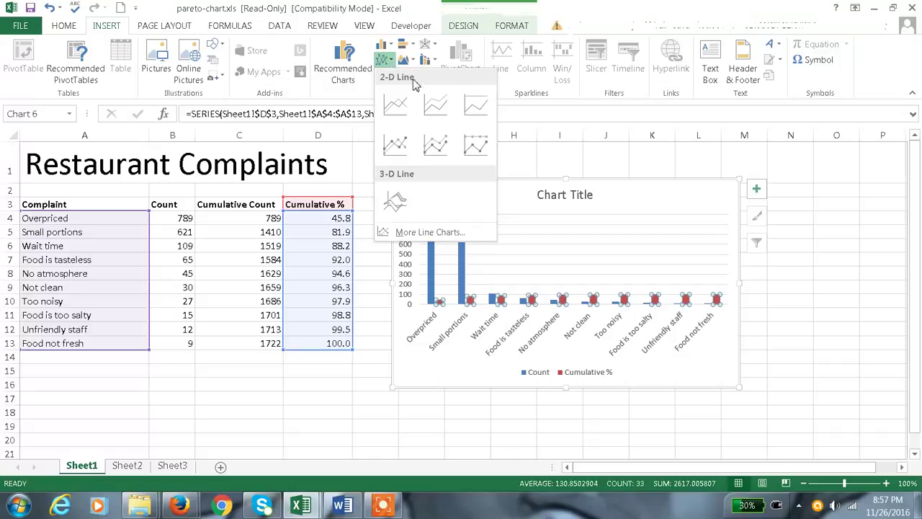
pyautogui.click(407, 147)
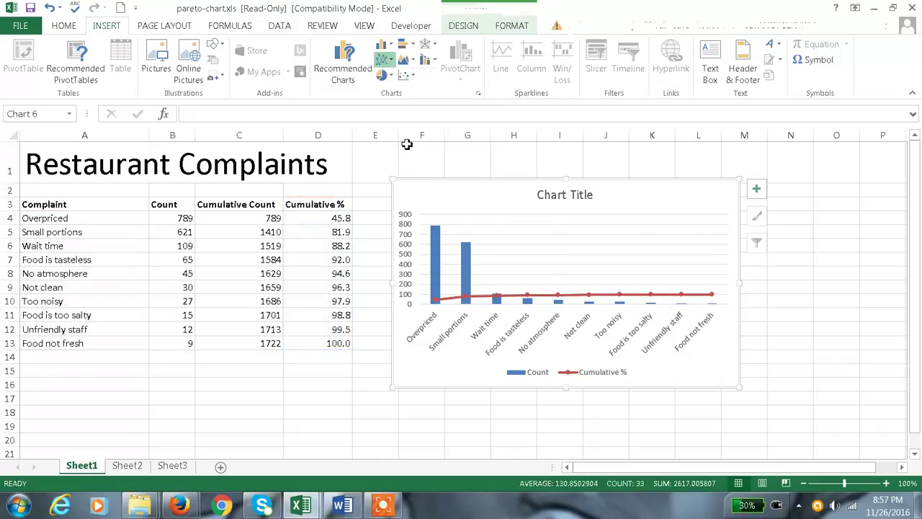
# Plot the chart's Cumulative % line on the secondary axis
pyautogui.click(486, 297)
pyautogui.rightClick(486, 296)
pyautogui.click(540, 427)
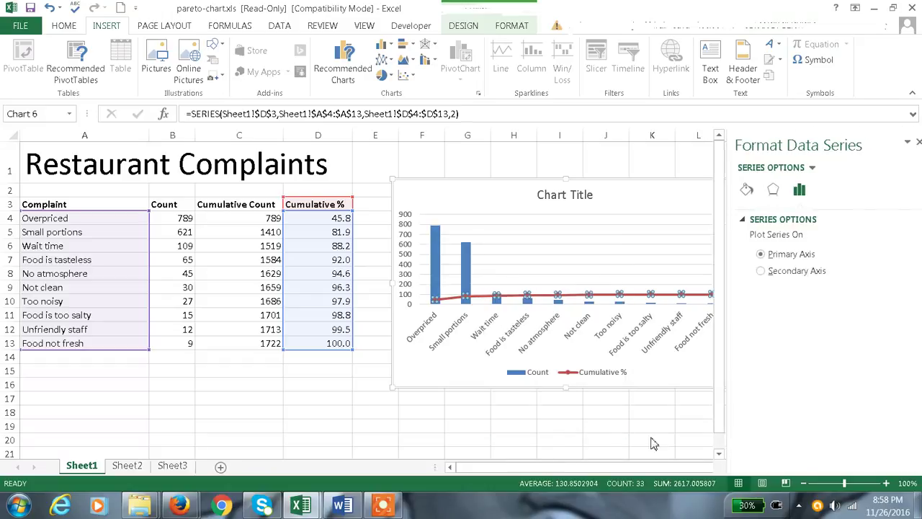
pyautogui.click(751, 272)
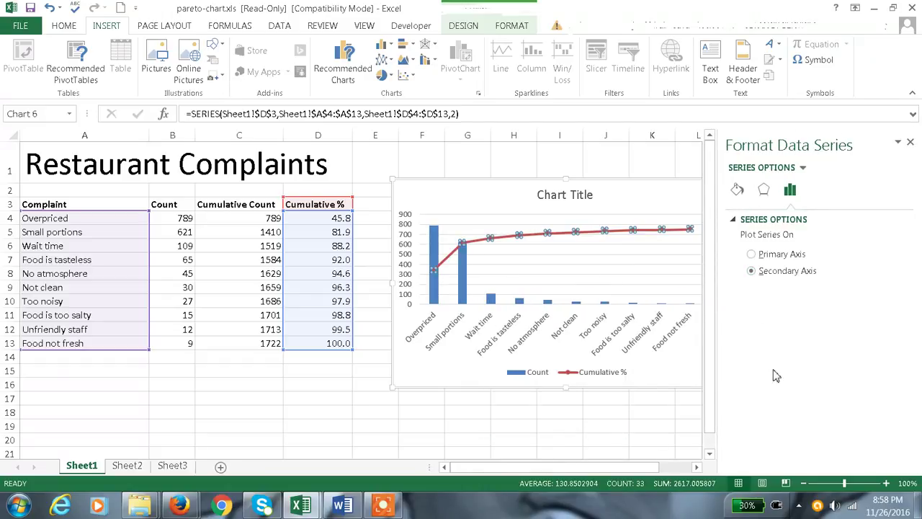
pyautogui.click(910, 141)
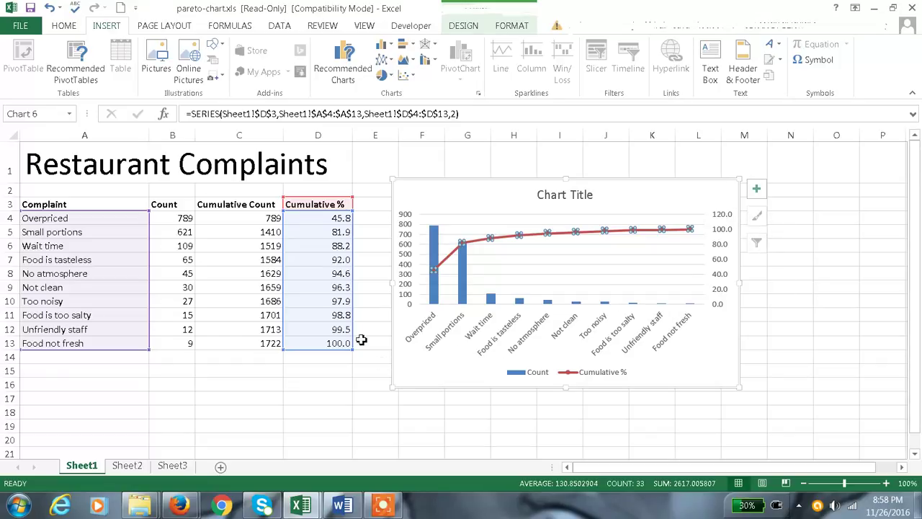
# Set the maximum bound of the chart's secondary vertical axis to 100
pyautogui.rightClick(725, 259)
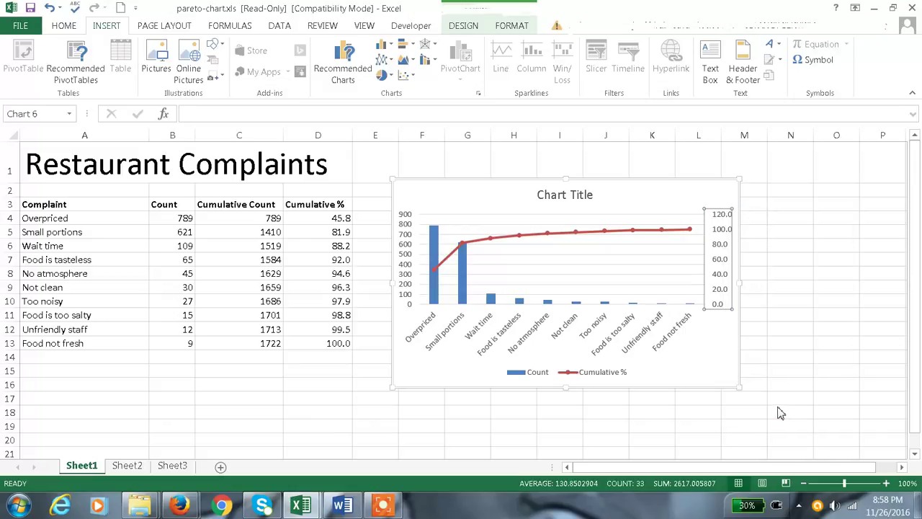
pyautogui.hotkey('ctrl', '1')
pyautogui.moveTo(848, 271); pyautogui.dragTo(814, 272)
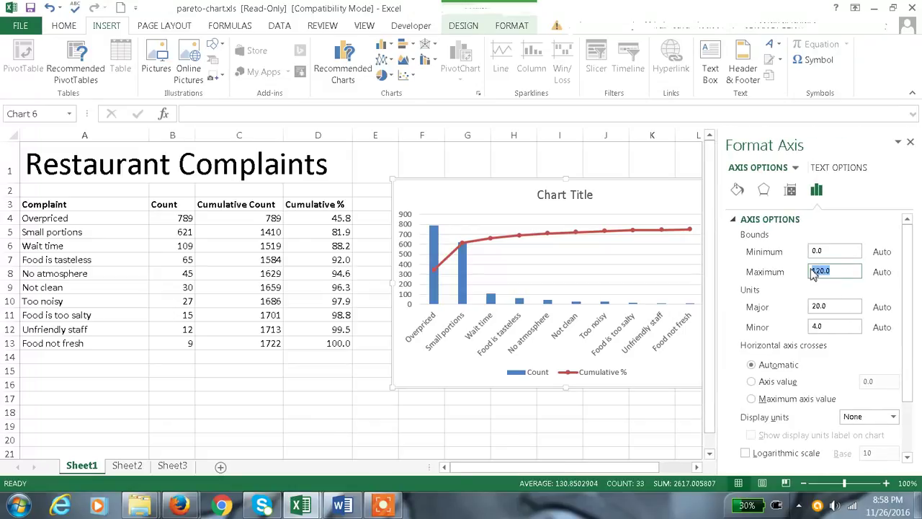
pyautogui.write('100')
pyautogui.press('Return')
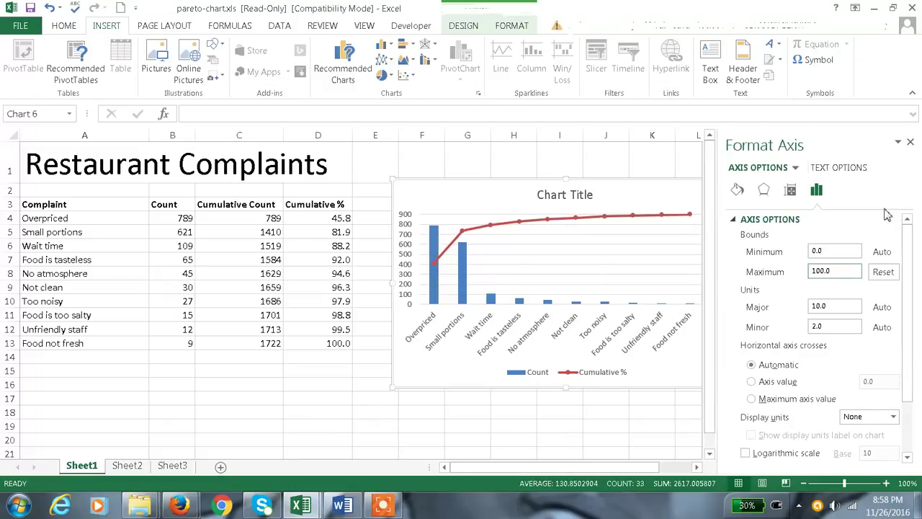
pyautogui.click(911, 145)
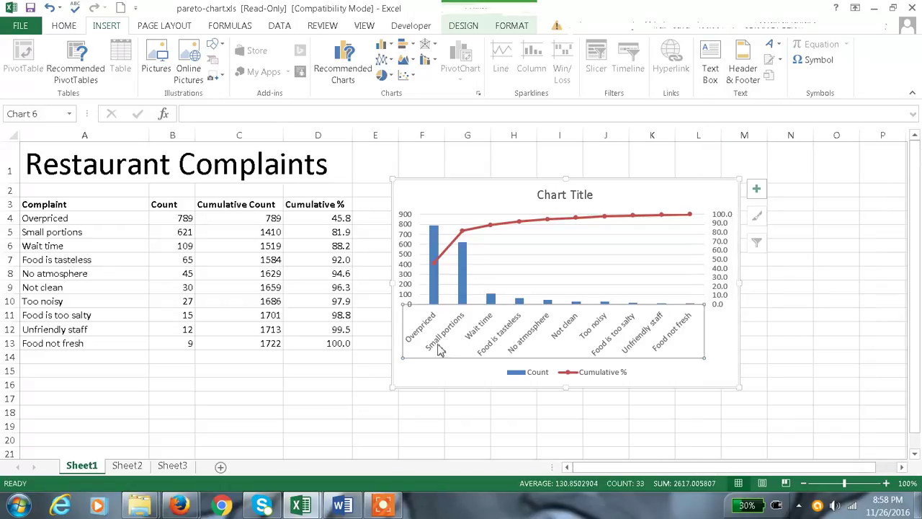
pyautogui.click(445, 198)
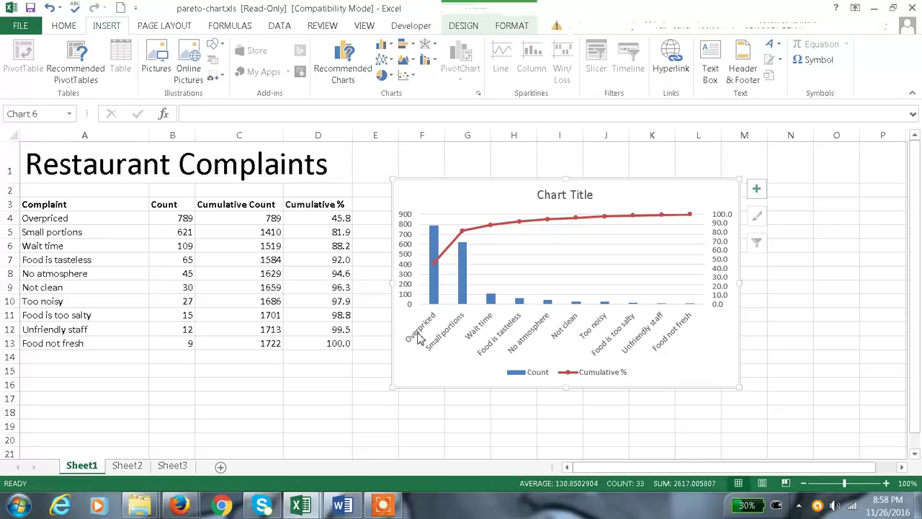